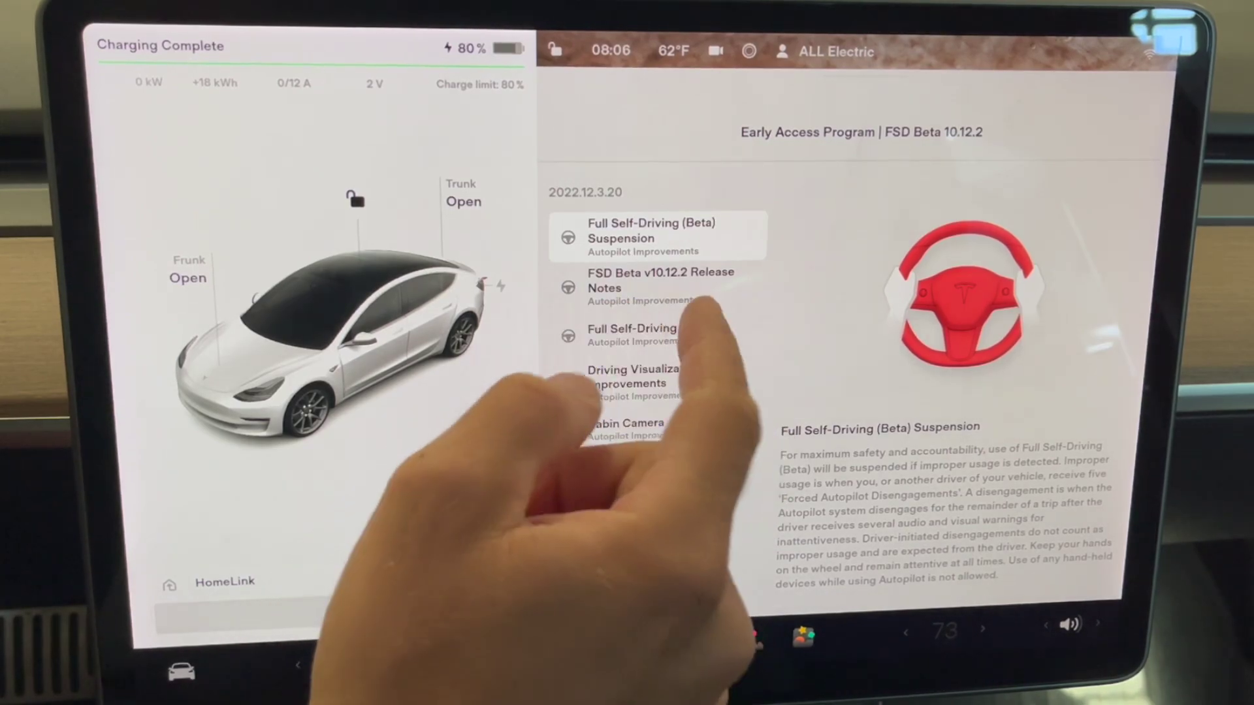
# Open the FSD Beta v10.12.2 release notes to read its left-turn decision bullets
pyautogui.click(647, 282)
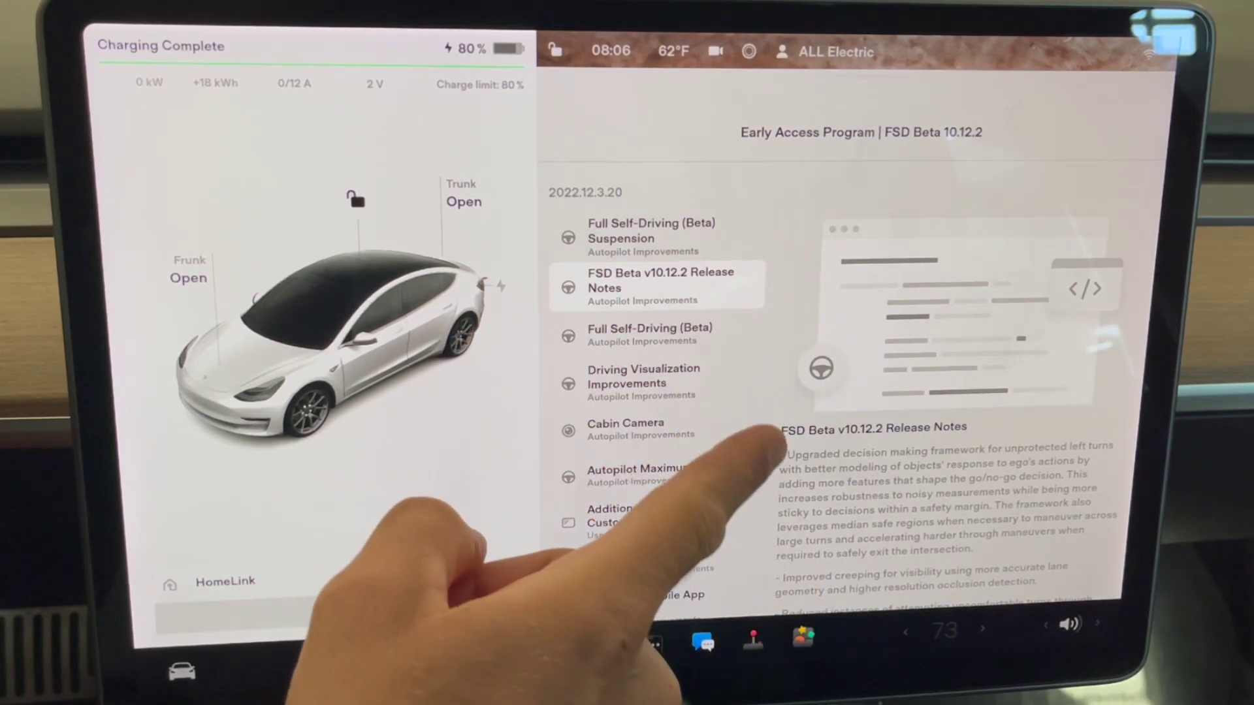
pyautogui.moveTo(789, 524)
pyautogui.mouseDown()
pyautogui.moveTo(770, 415)
pyautogui.moveTo(734, 323)
pyautogui.moveTo(749, 279)
pyautogui.mouseUp()
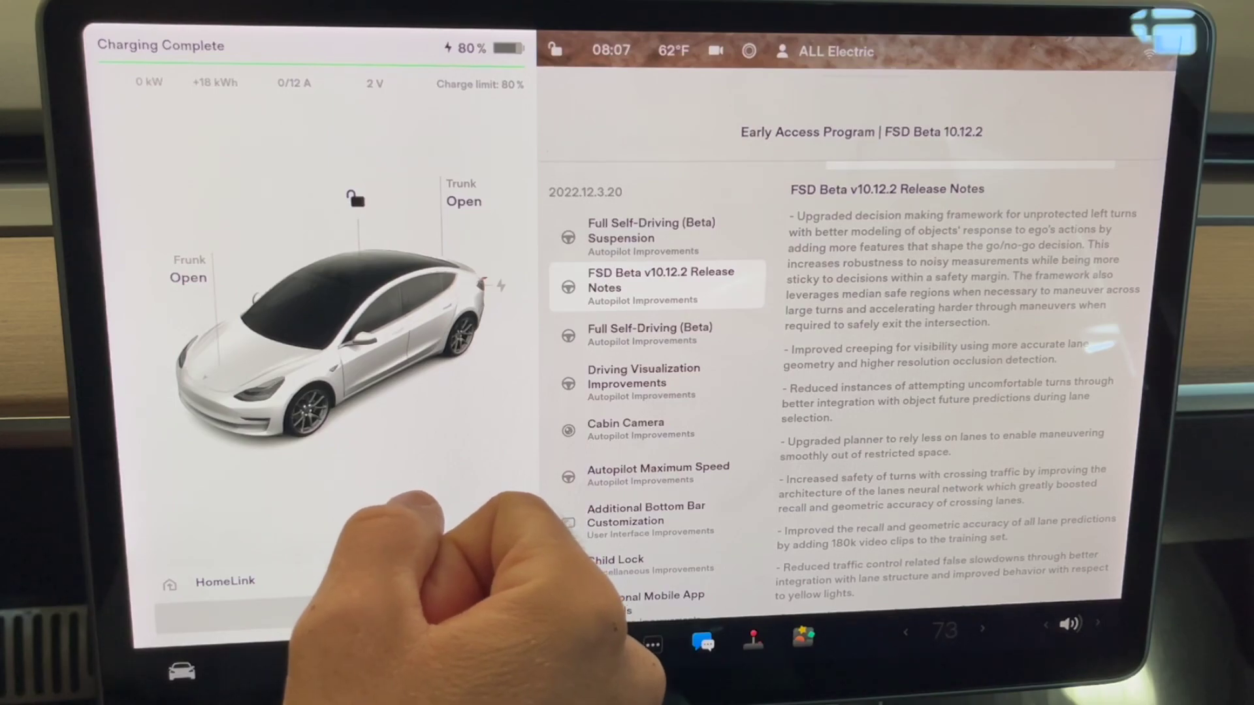
pyautogui.scroll(-1, 823, 455)
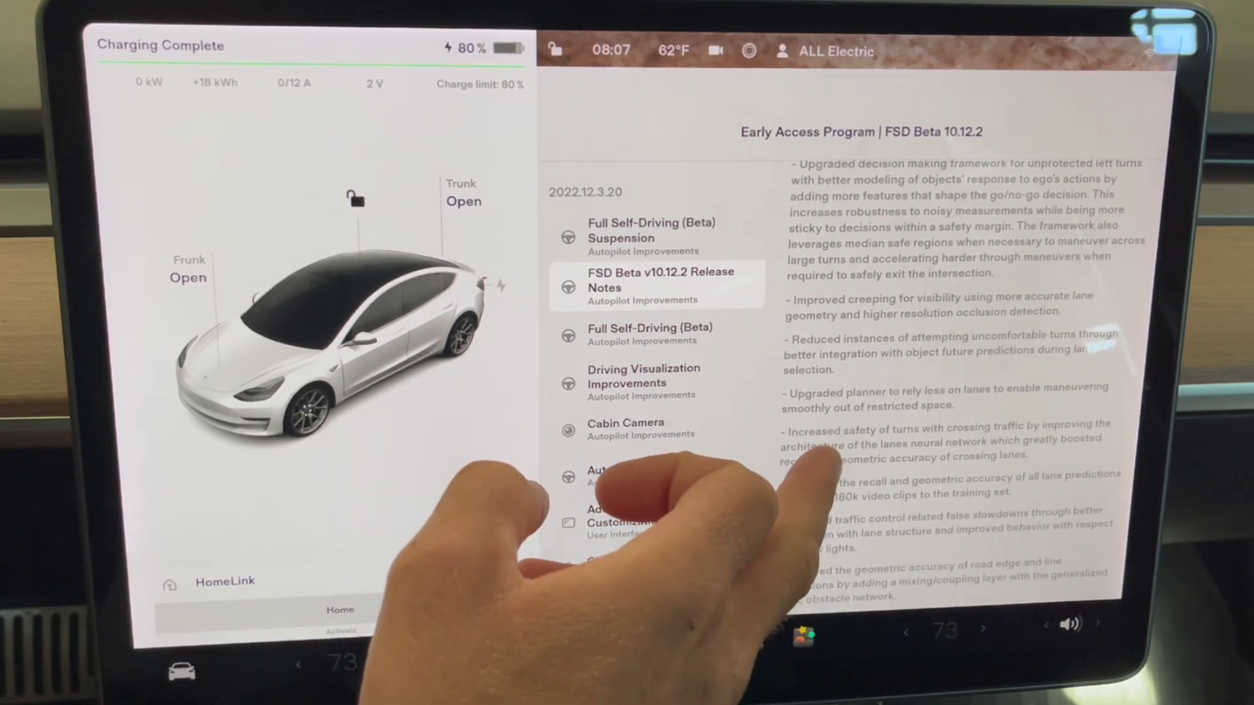
pyautogui.scroll(-1, 828, 459)
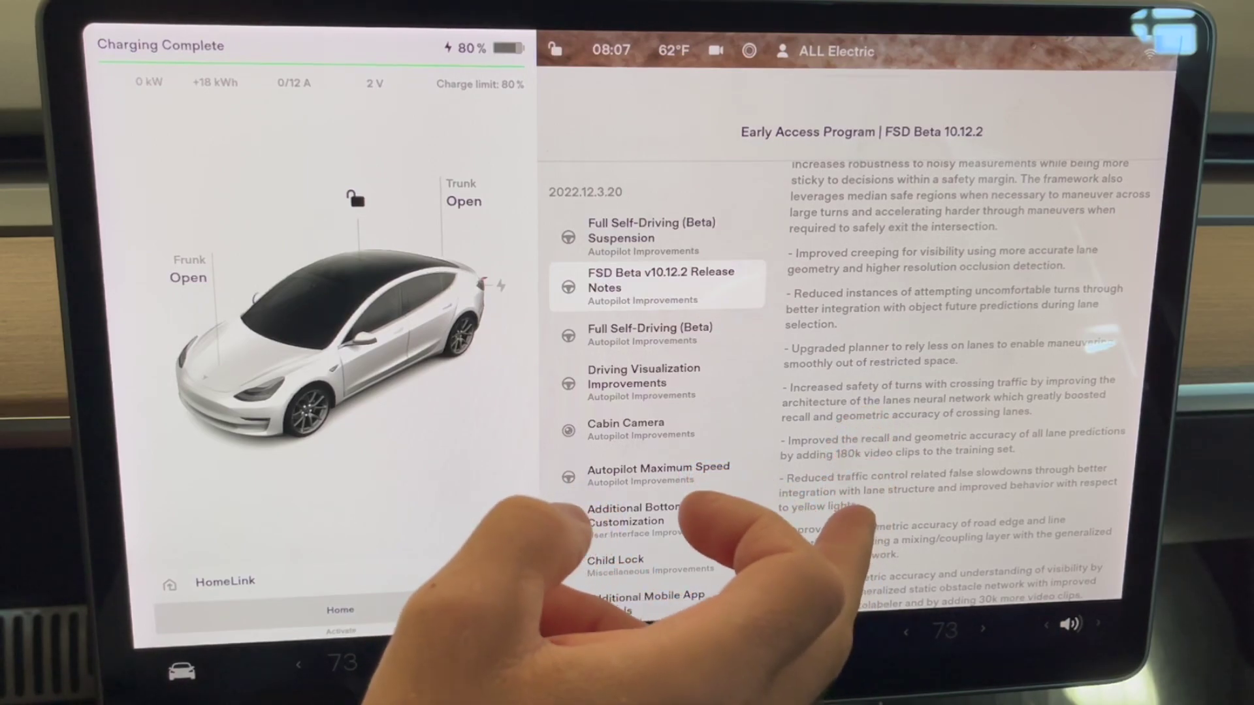
pyautogui.scroll(-1, 954, 383)
pyautogui.scroll(1, 872, 500)
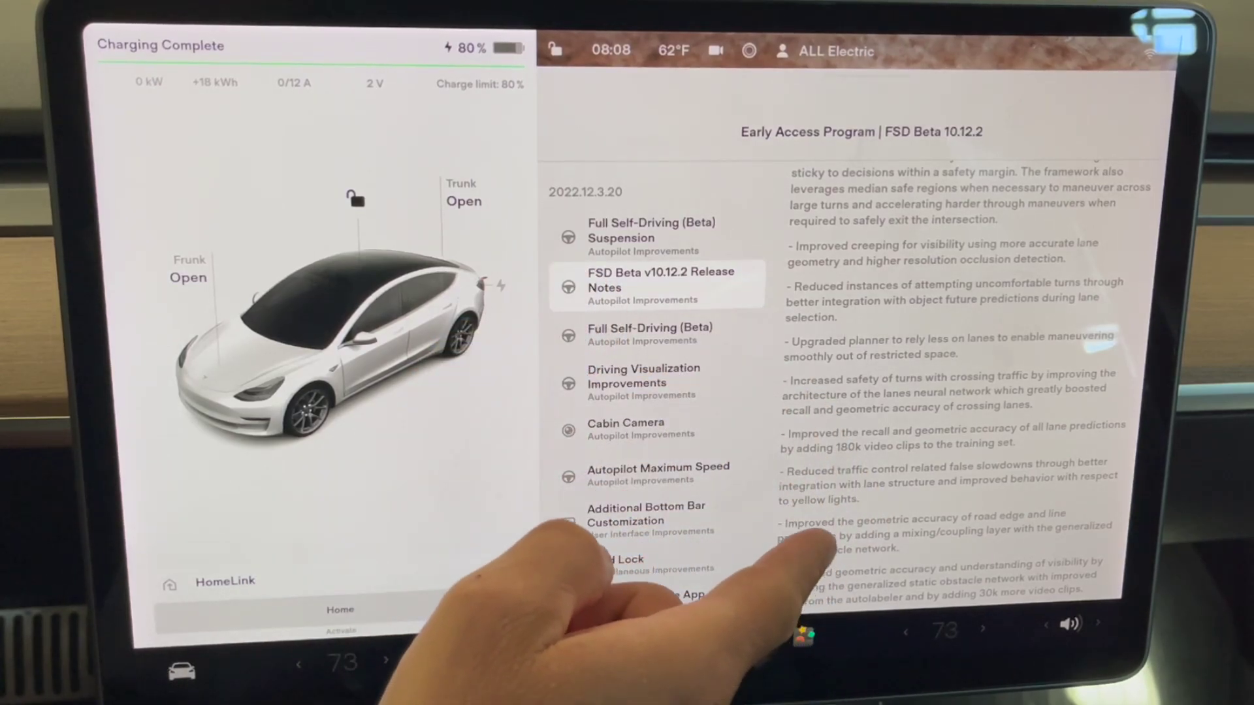
pyautogui.moveTo(789, 534); pyautogui.dragTo(784, 441)
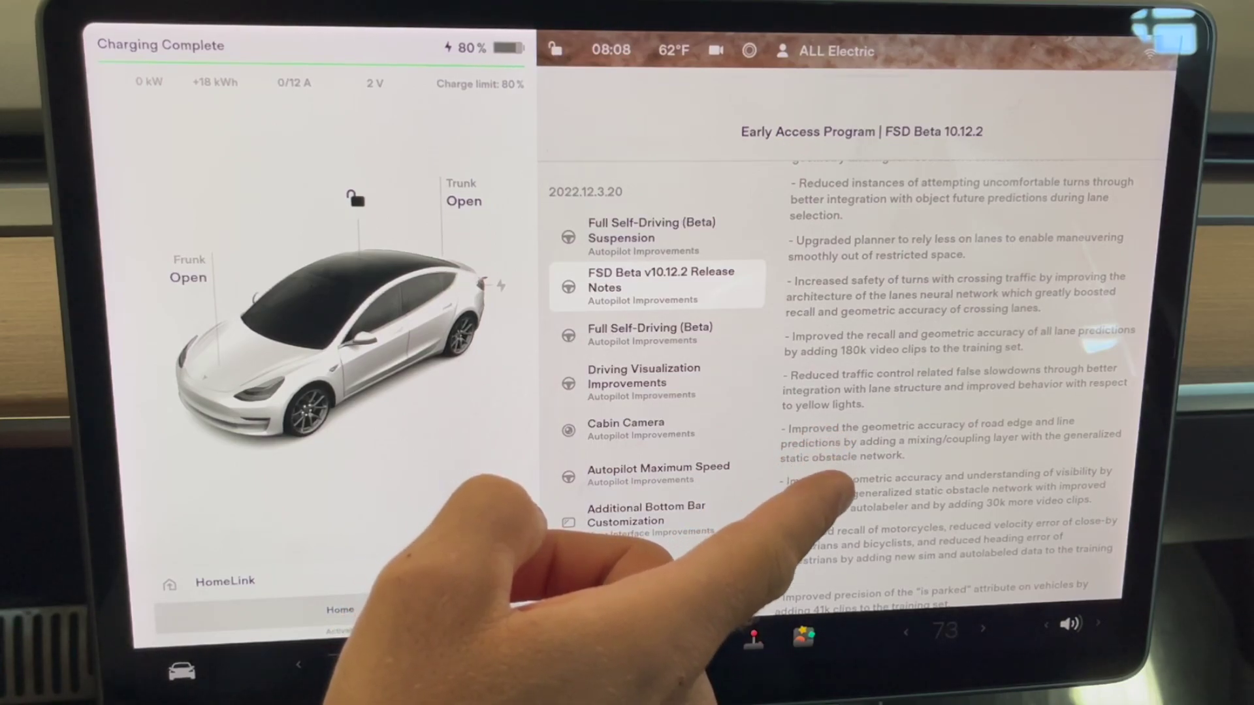
pyautogui.moveTo(808, 505)
pyautogui.mouseDown()
pyautogui.moveTo(799, 441)
pyautogui.moveTo(784, 438)
pyautogui.mouseUp()
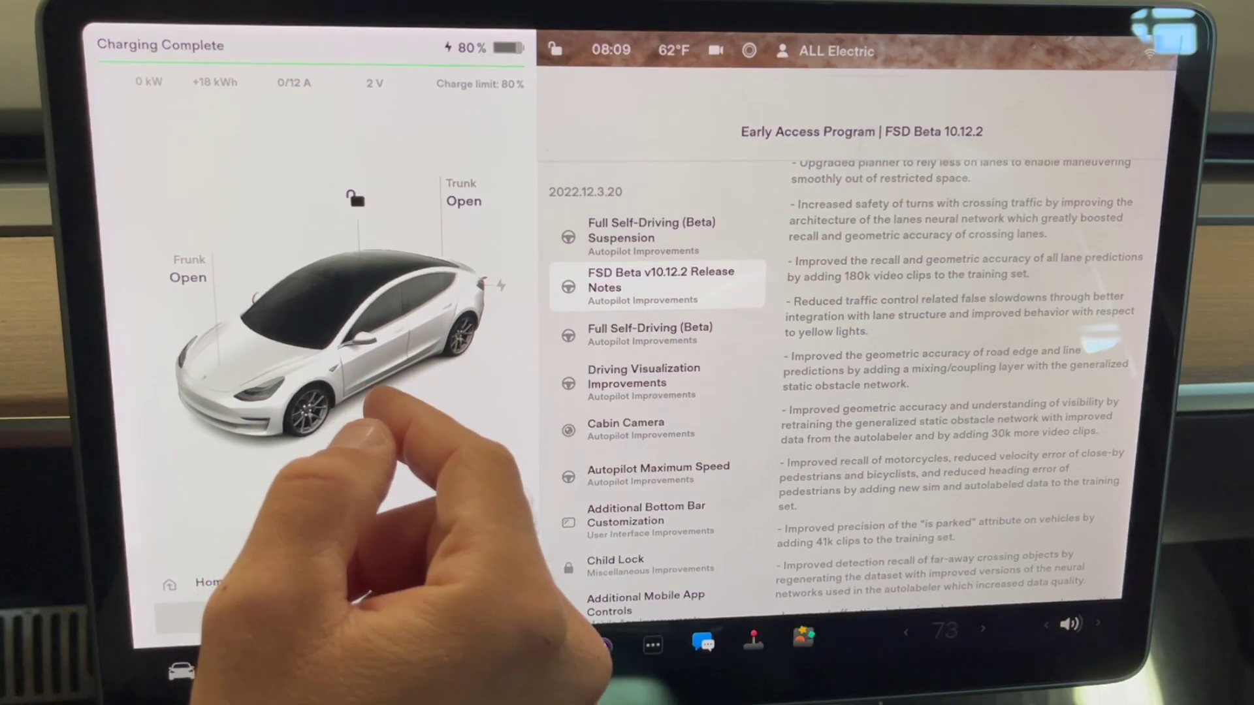
pyautogui.moveTo(813, 509); pyautogui.dragTo(813, 453)
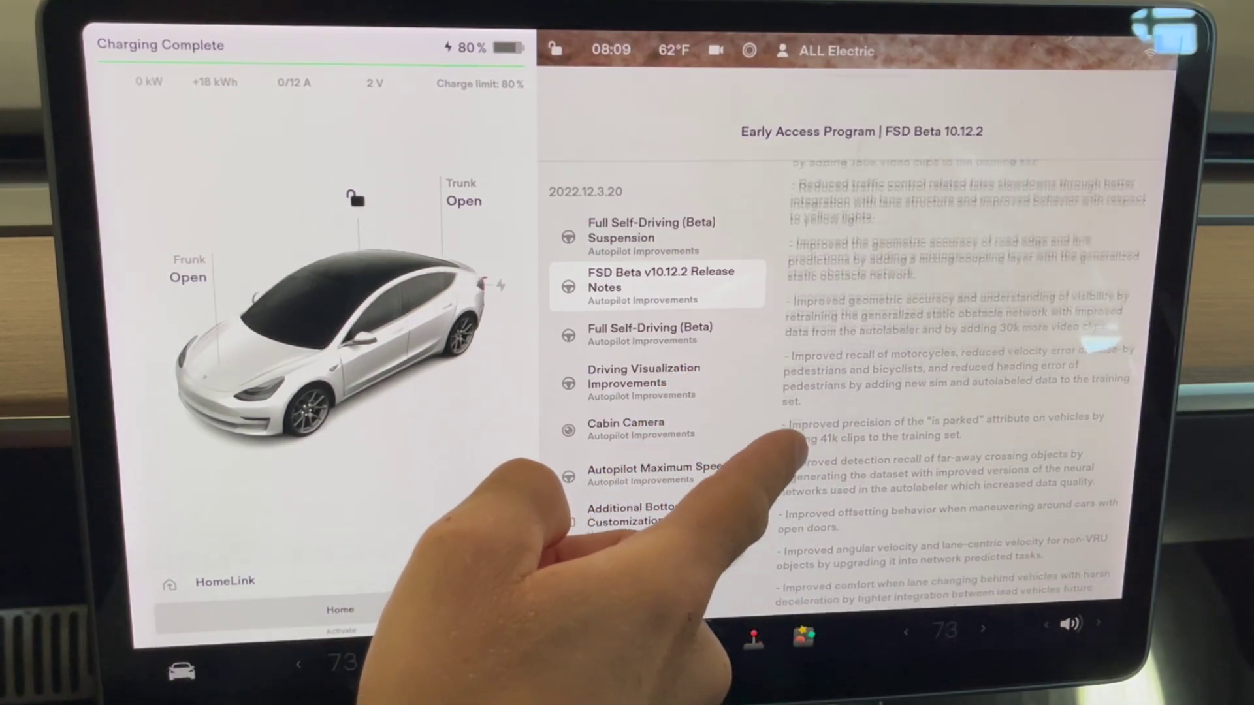
pyautogui.moveTo(832, 525); pyautogui.dragTo(764, 220)
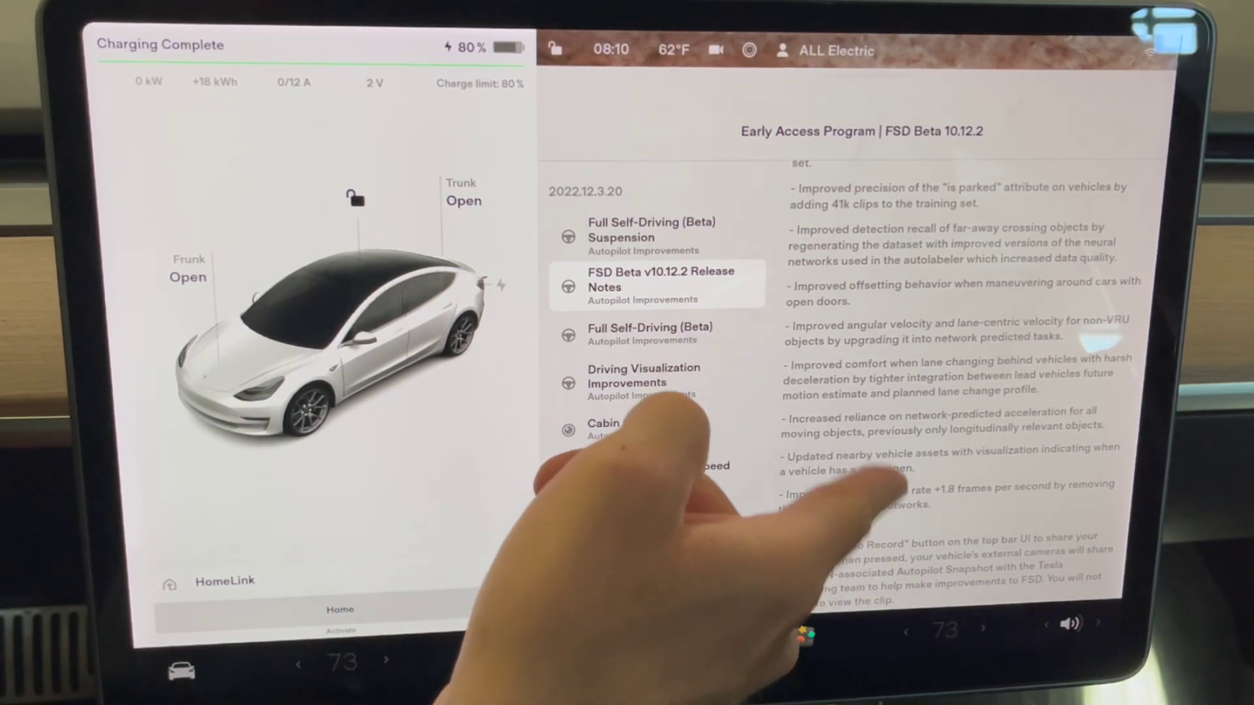
# Open the Full Self-Driving (Beta) note after finishing the v10.12.2 bullets
pyautogui.click(649, 333)
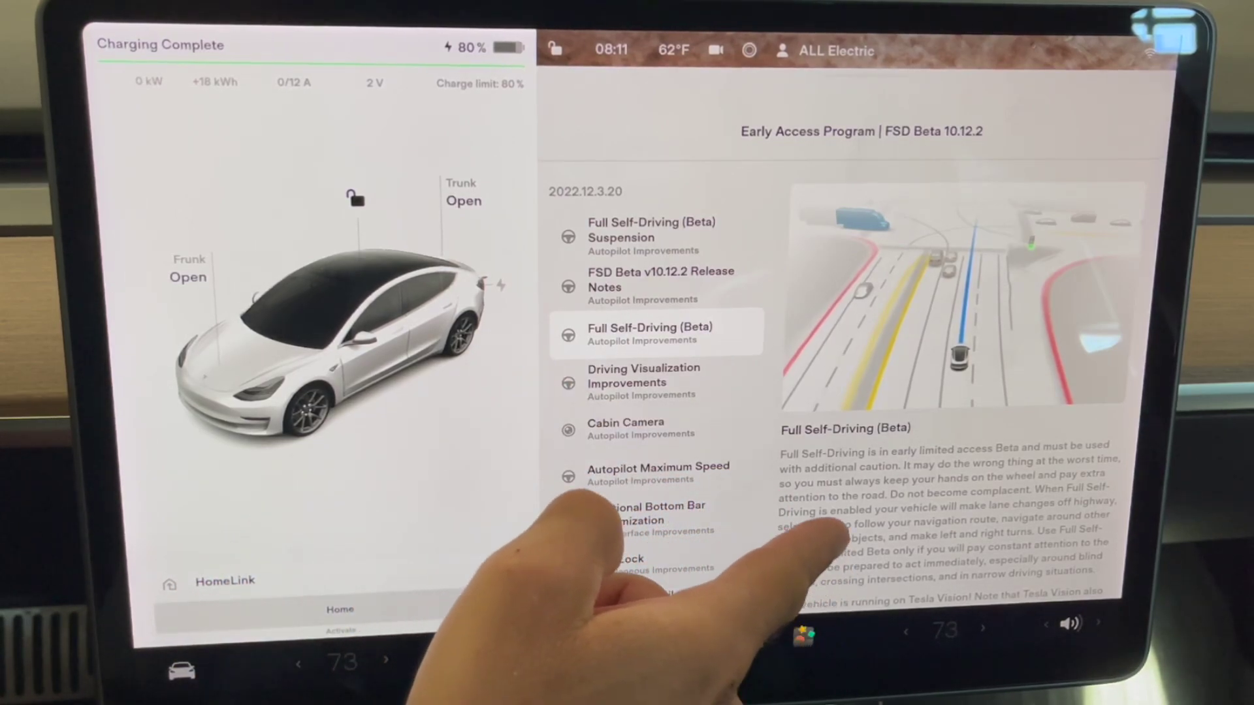
pyautogui.moveTo(826, 533)
pyautogui.mouseDown()
pyautogui.moveTo(822, 487)
pyautogui.moveTo(831, 602)
pyautogui.mouseUp()
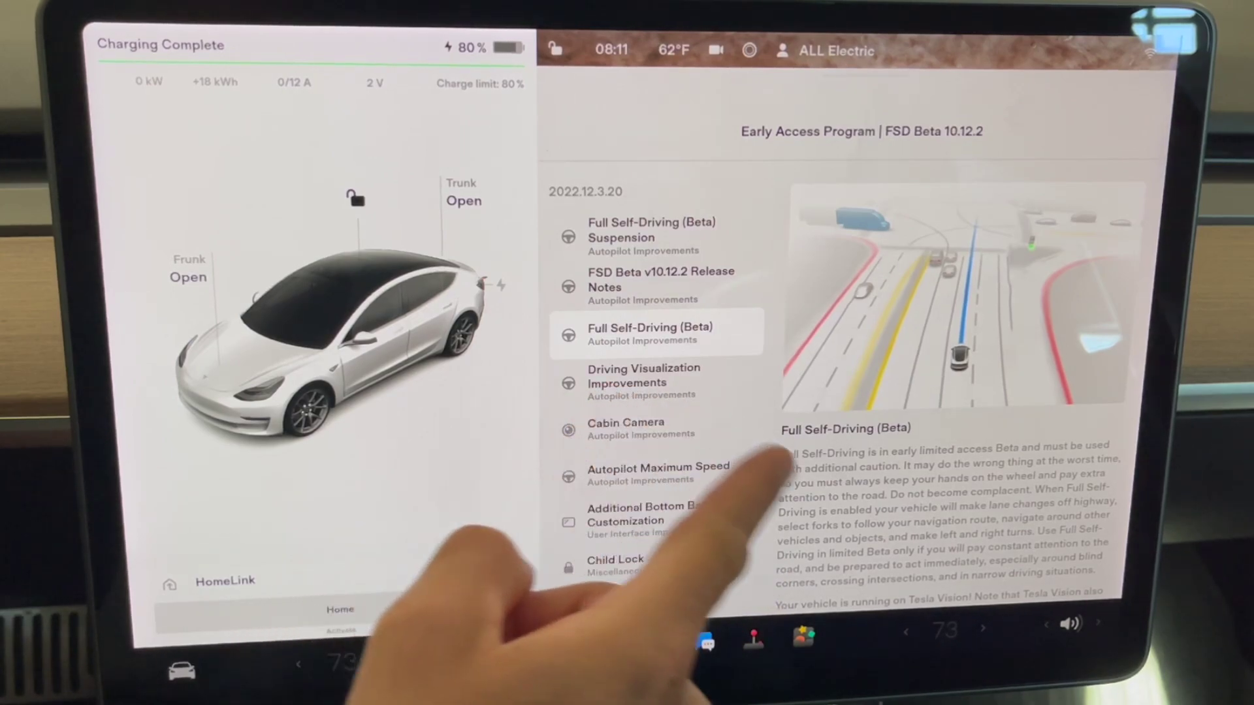
# Show the Driving Visualization Improvements note on expanding the driving visualization
pyautogui.click(646, 380)
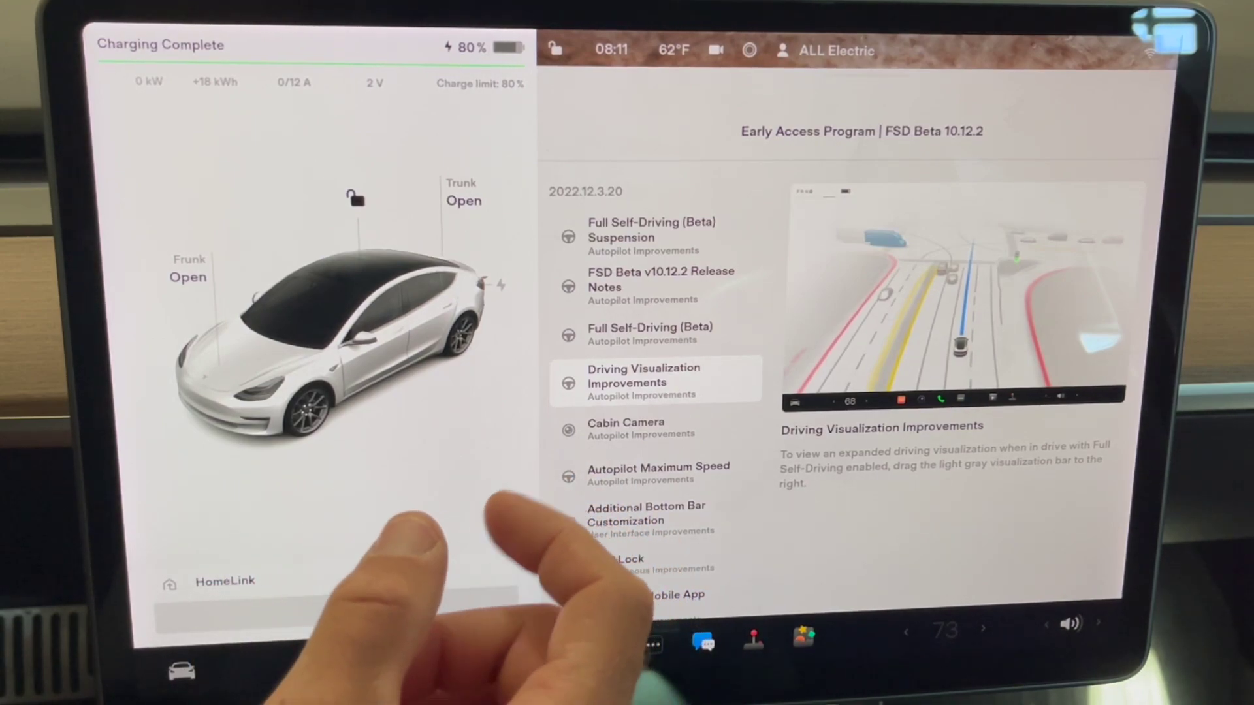
# Show the Cabin Camera note on inattentiveness alerts and in-vehicle camera images
pyautogui.click(628, 428)
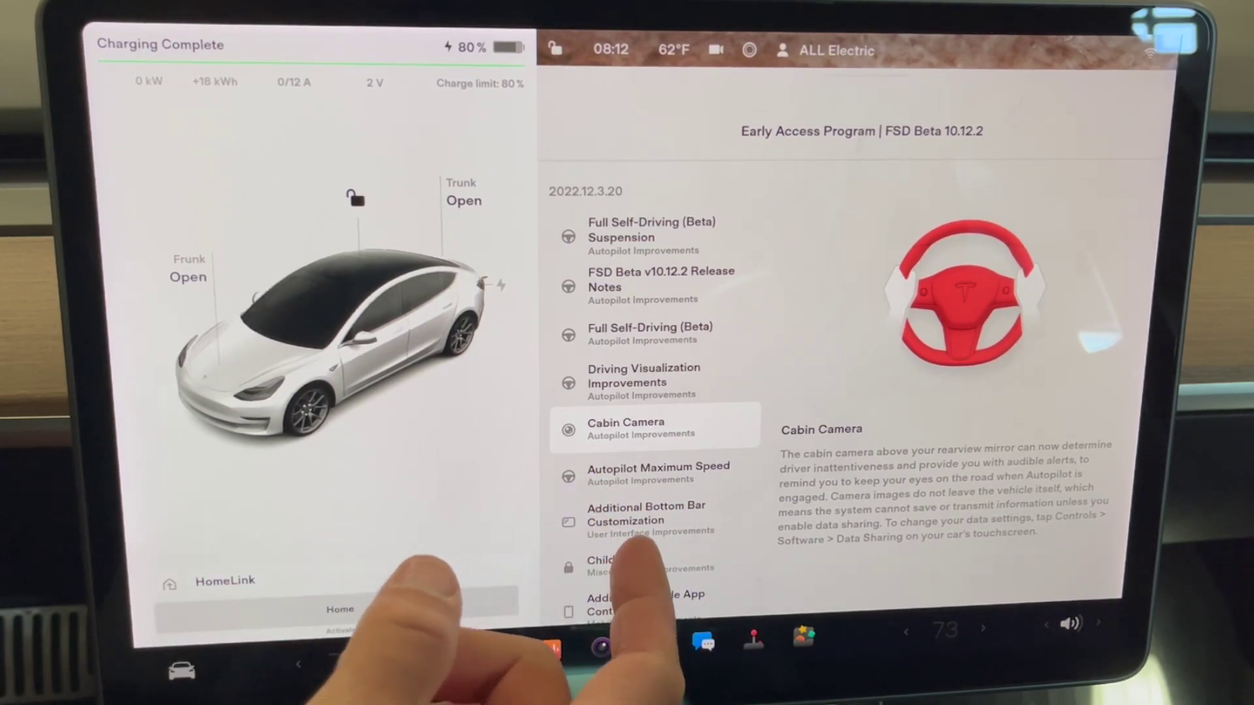
# Show the Autopilot Maximum Speed note on the 80-to-85 mph increase
pyautogui.click(656, 468)
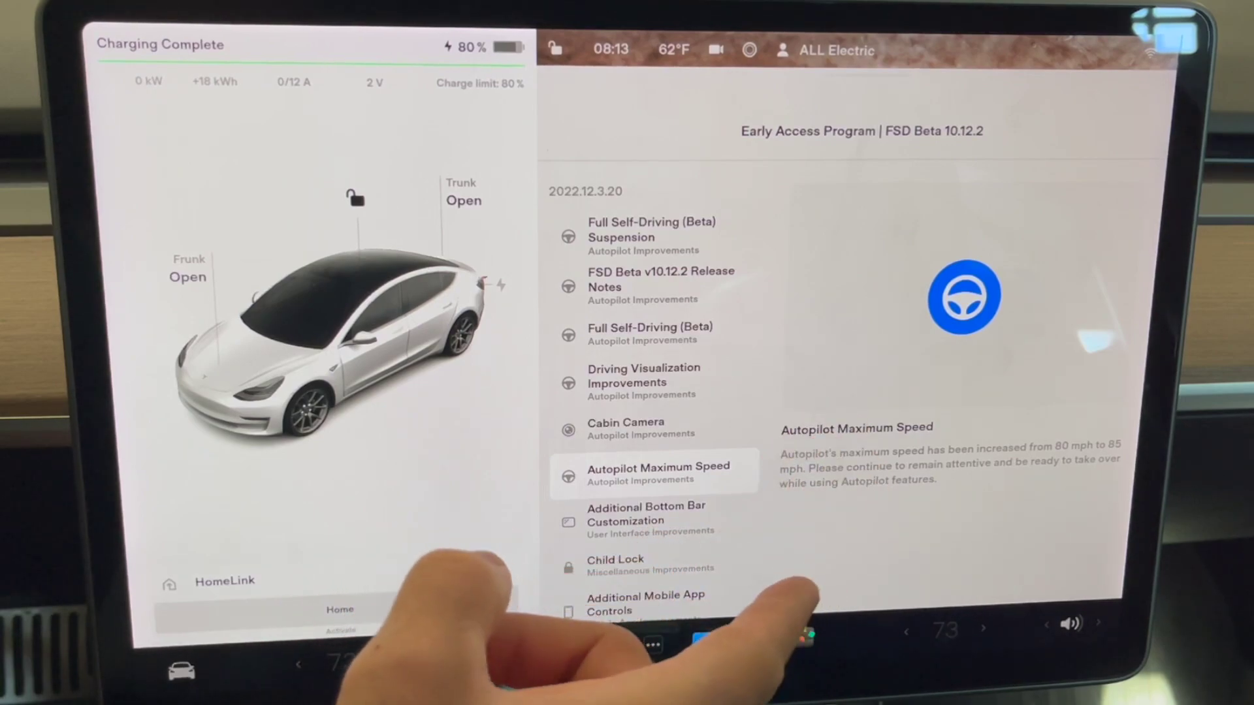
# View the Additional Bottom Bar Customization note, then the Child Lock note
pyautogui.click(652, 517)
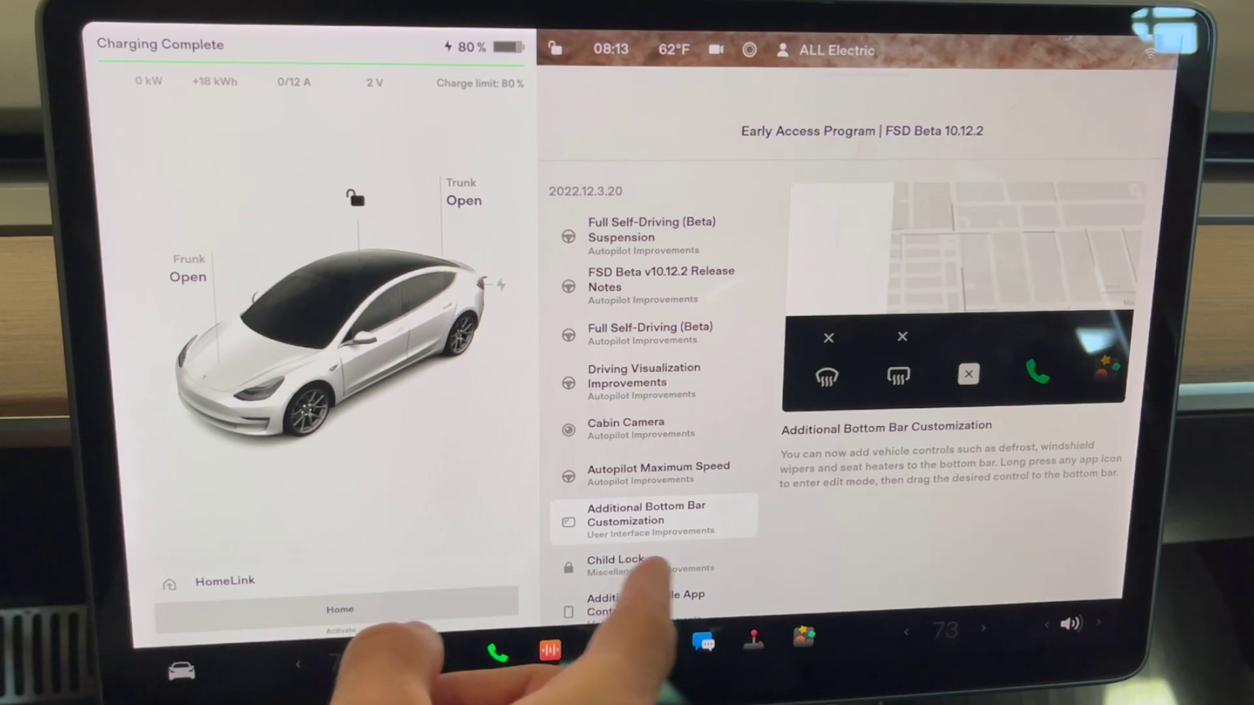
pyautogui.click(636, 565)
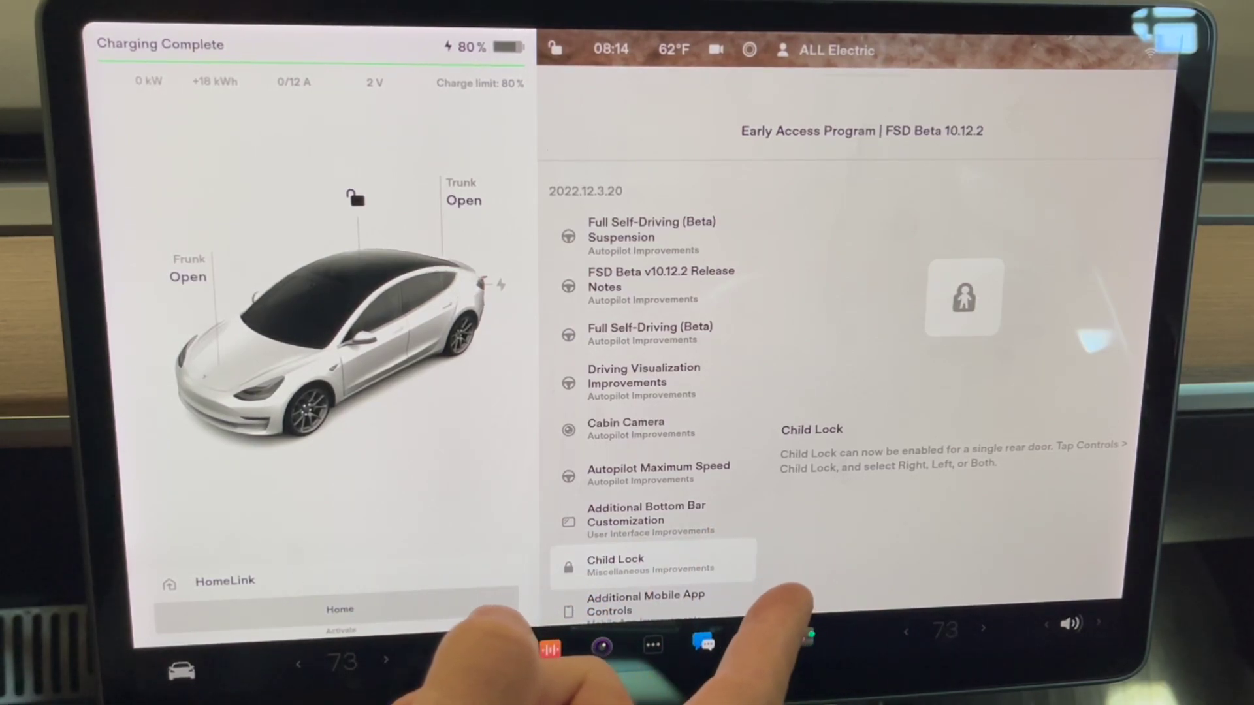
pyautogui.scroll(-2, 647, 441)
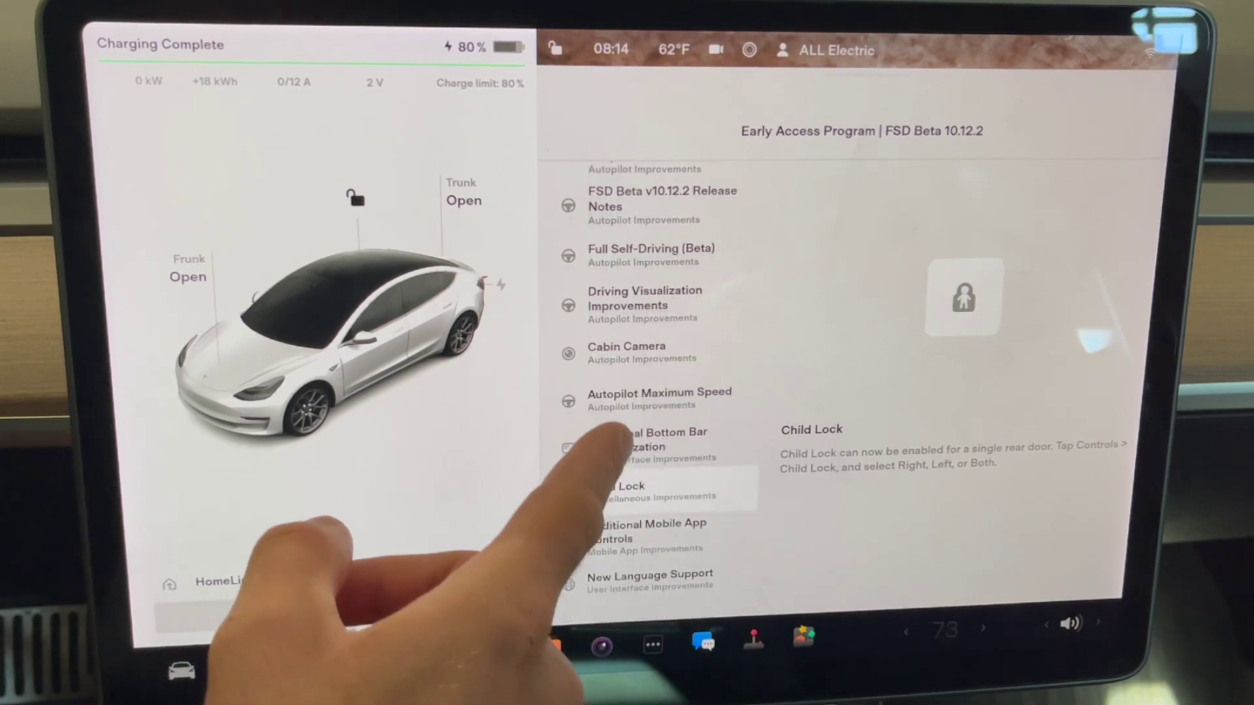
pyautogui.scroll(-2, 627, 441)
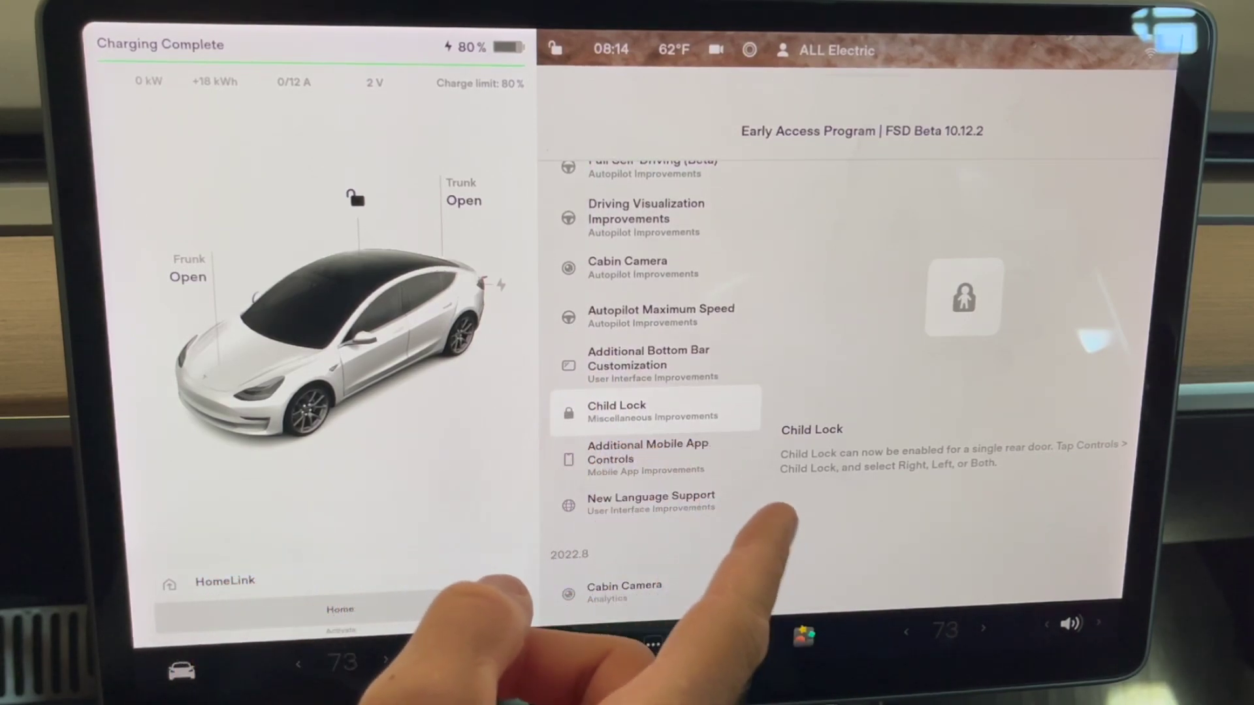
# Show the Additional Mobile App Controls note covering Dog Mode and Camp Mode
pyautogui.click(715, 459)
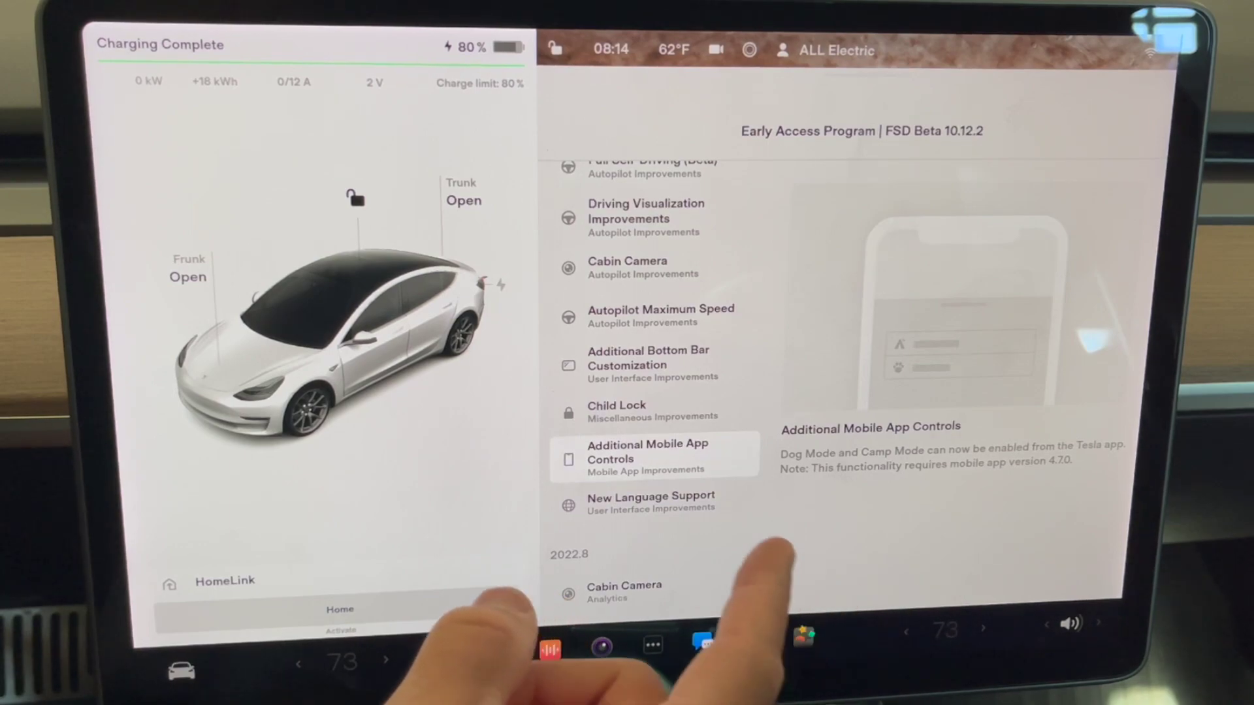
# View the Turkish New Language Support note, then bring up the climate controls
pyautogui.click(666, 501)
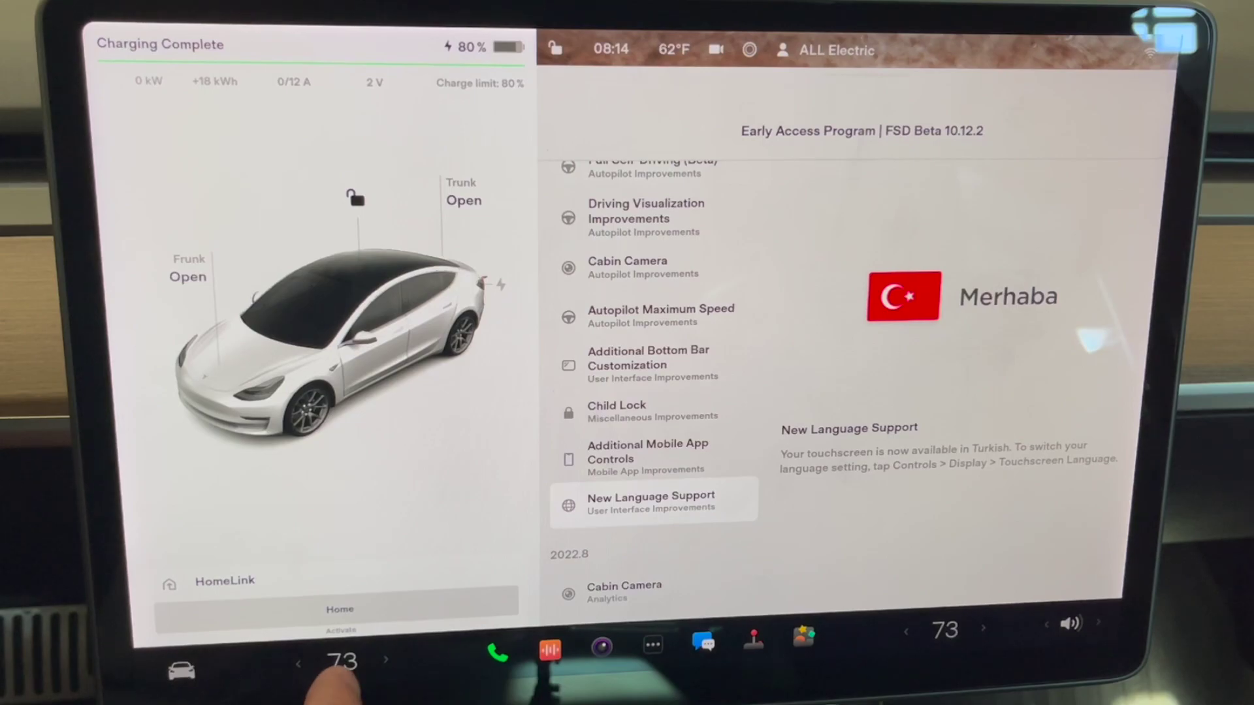
pyautogui.click(342, 661)
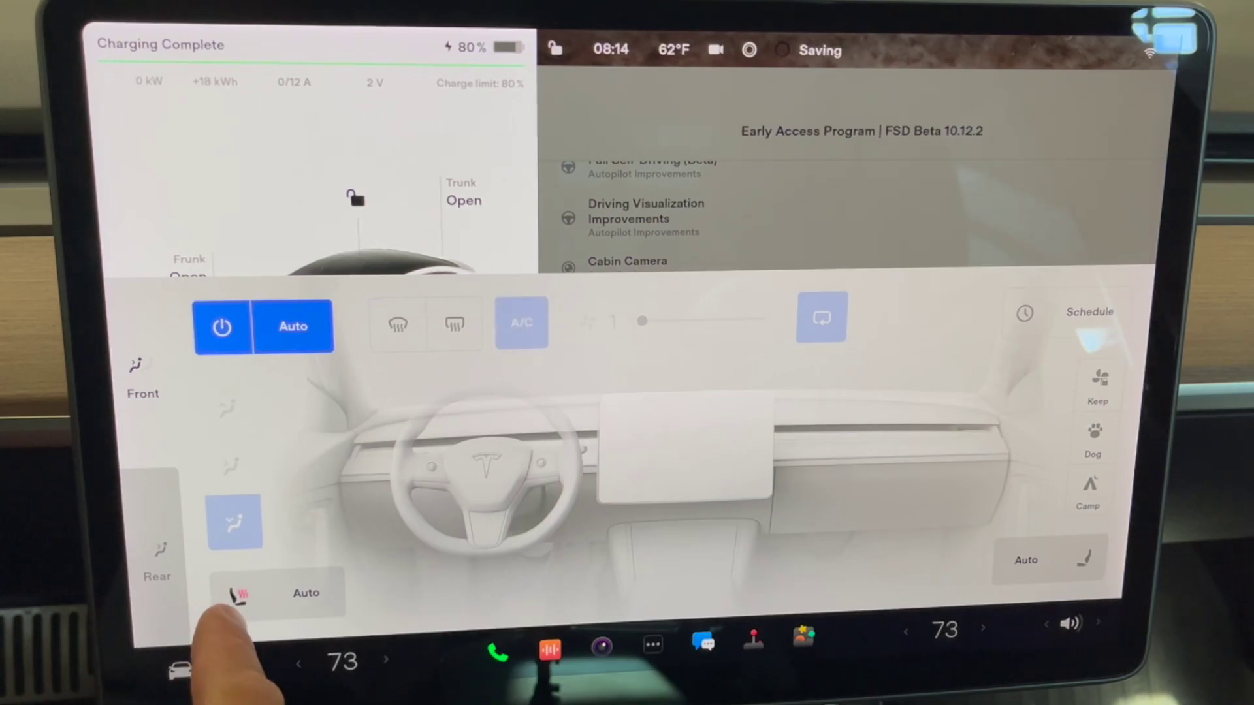
# Close the climate controls, reopen the cabin climate strip, then swipe it away
pyautogui.click(222, 326)
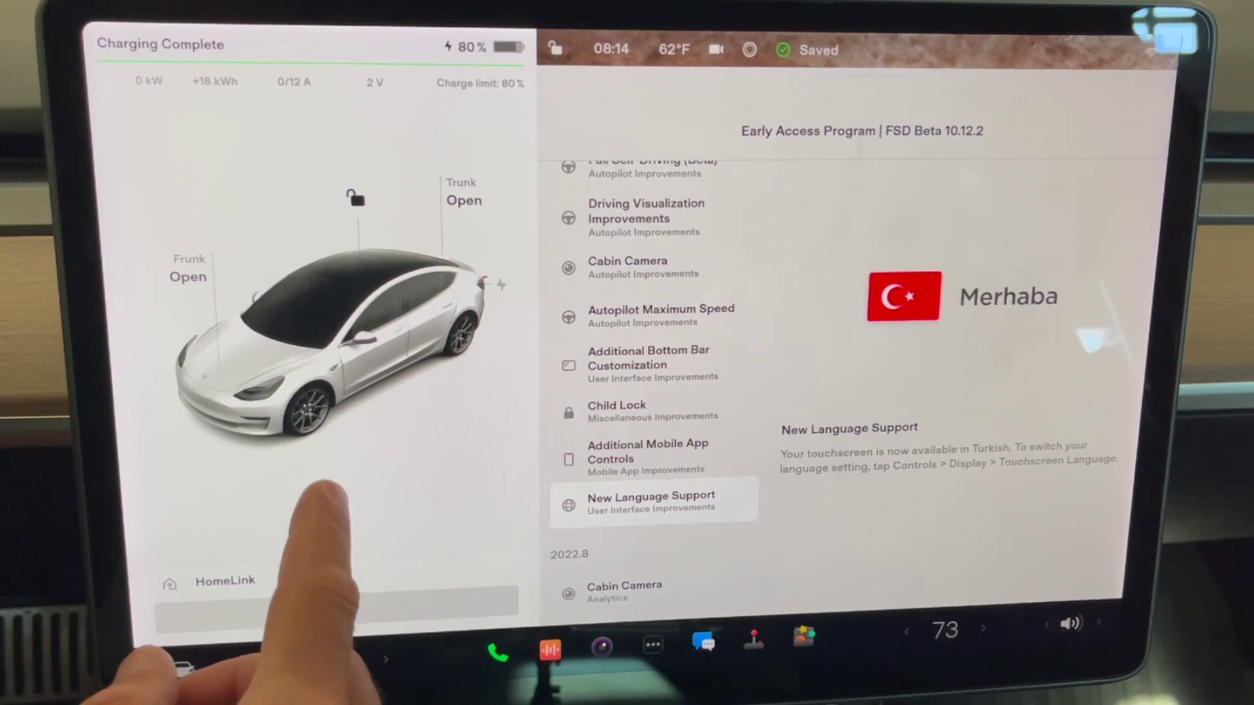
pyautogui.click(388, 663)
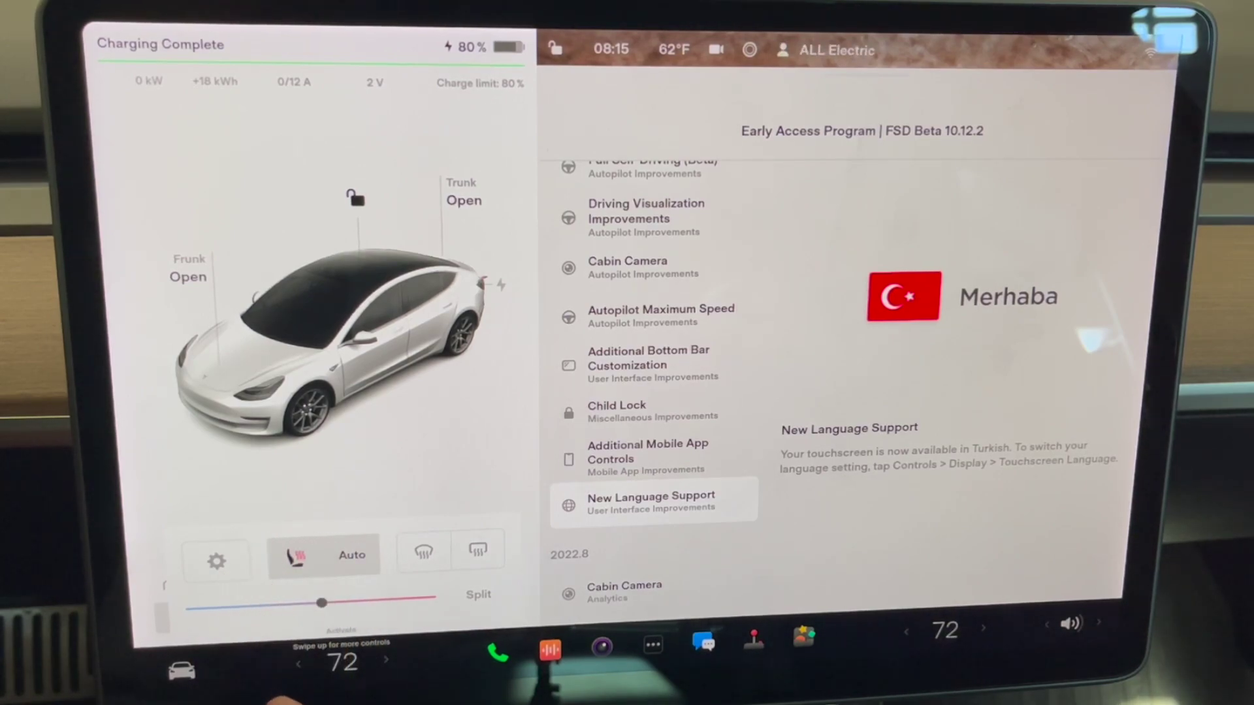
pyautogui.moveTo(337, 666); pyautogui.dragTo(338, 647)
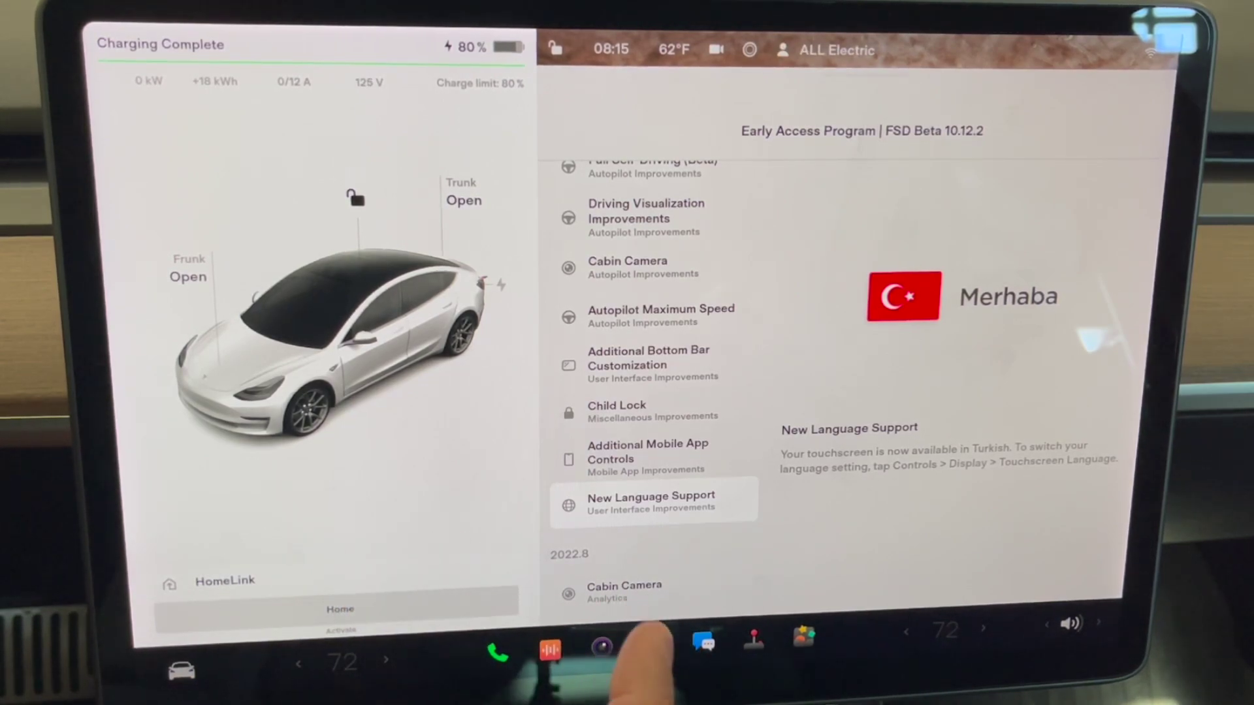
pyautogui.moveTo(672, 295); pyautogui.dragTo(671, 626)
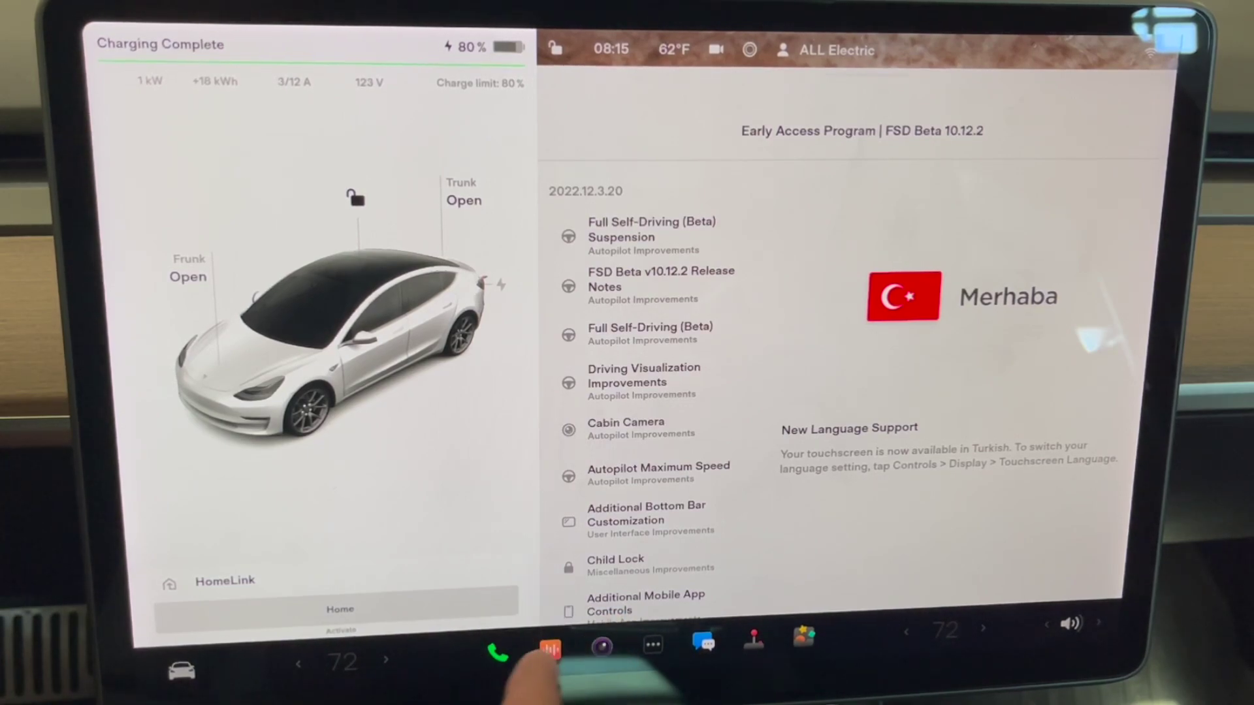
# Add Left Seat and Right Seat heater shortcuts, plus Wipers, to the bottom bar
pyautogui.click(497, 655)
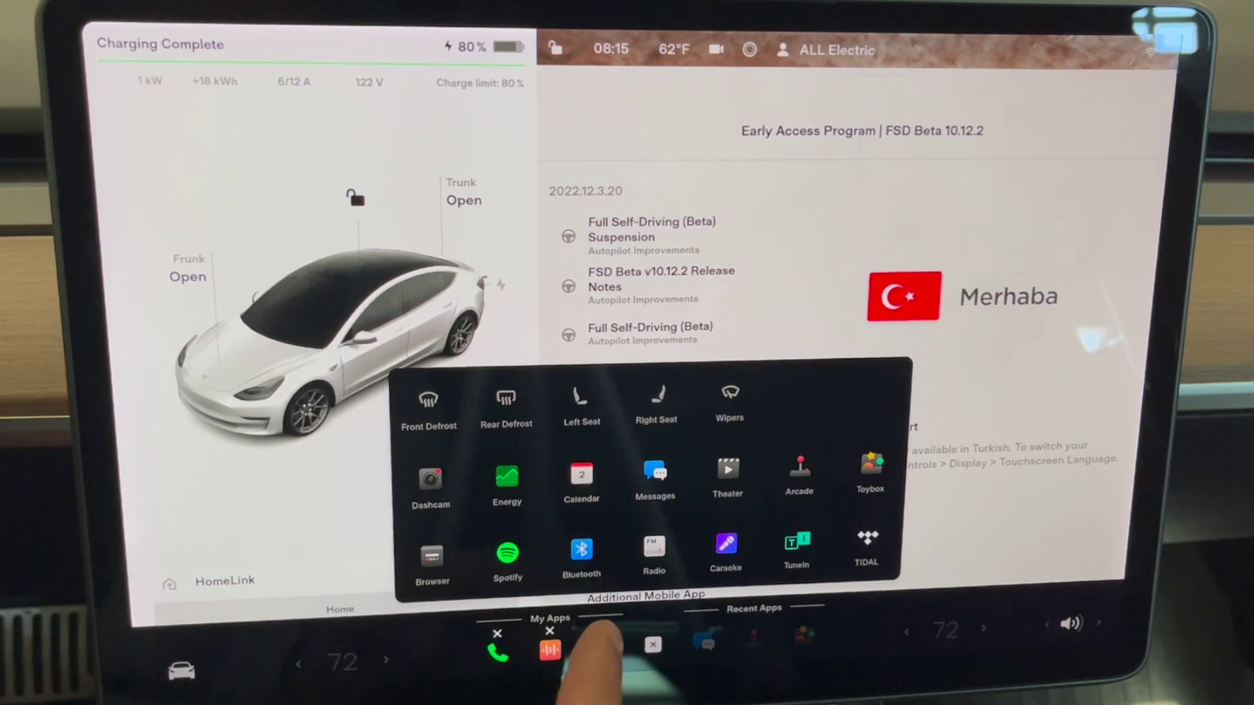
pyautogui.moveTo(602, 636); pyautogui.dragTo(601, 645)
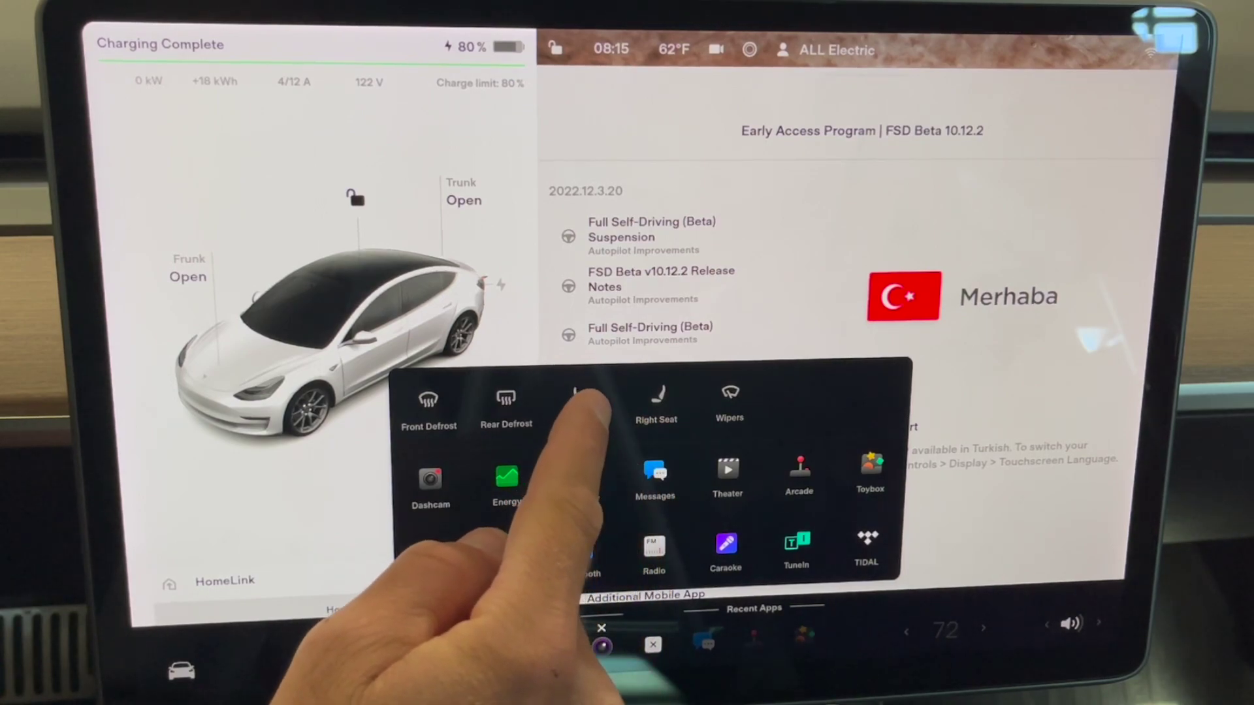
pyautogui.moveTo(573, 432)
pyautogui.mouseDown()
pyautogui.moveTo(697, 517)
pyautogui.moveTo(443, 637)
pyautogui.mouseUp()
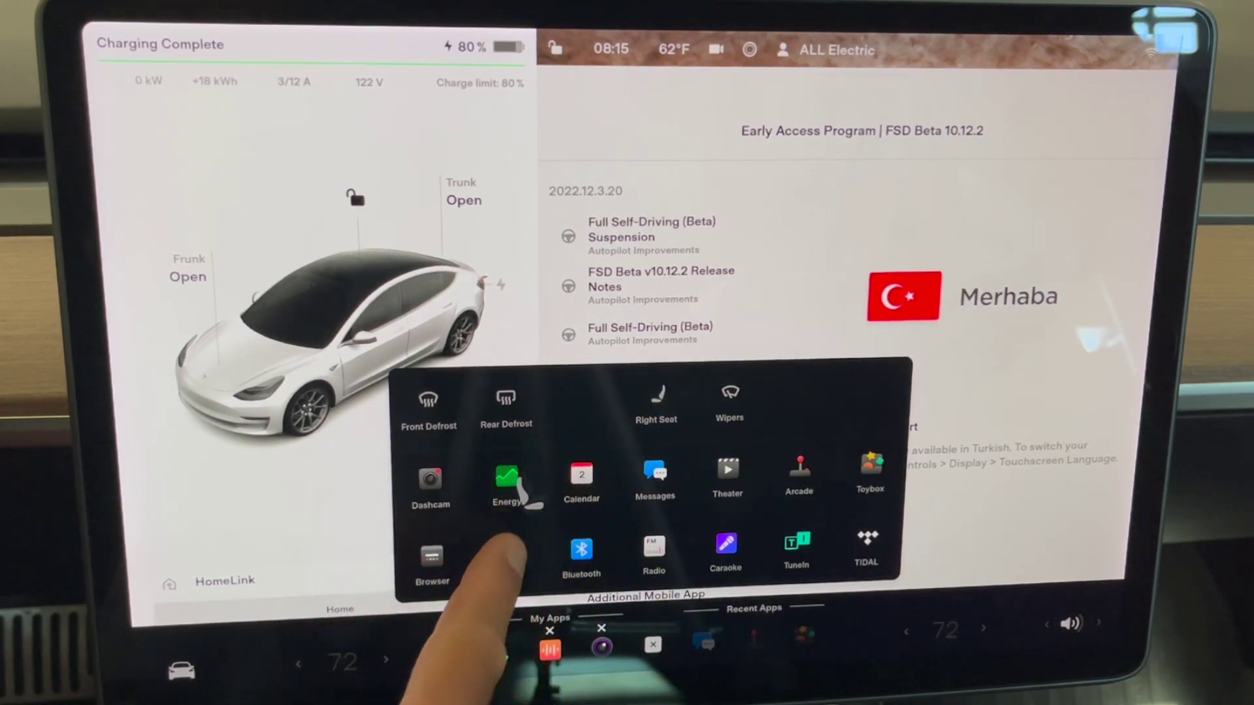
pyautogui.moveTo(437, 649); pyautogui.dragTo(323, 669)
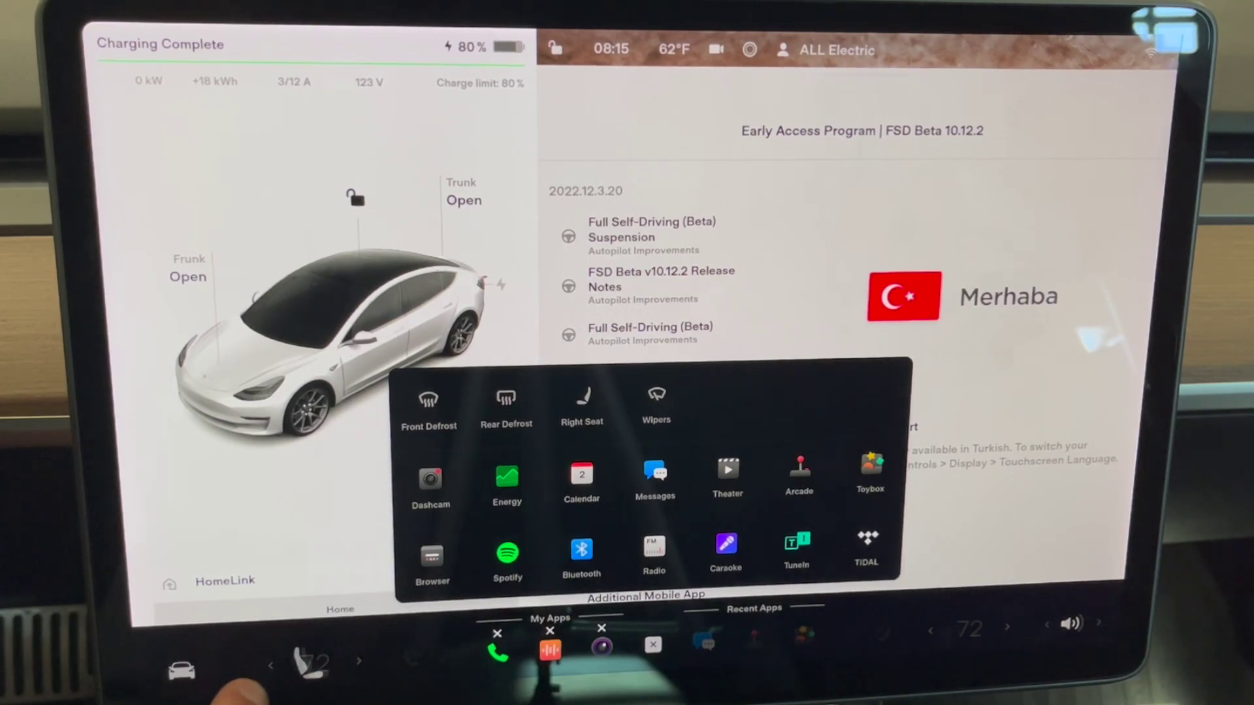
pyautogui.moveTo(240, 686); pyautogui.dragTo(417, 667)
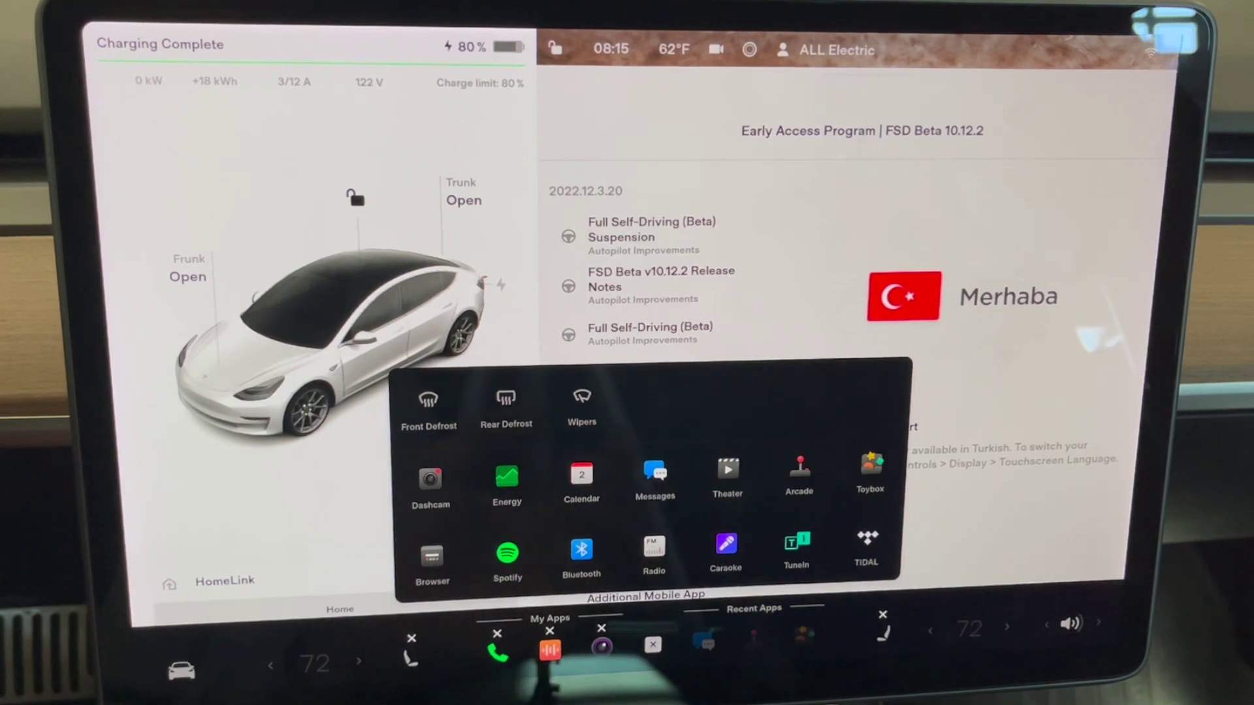
pyautogui.moveTo(582, 402)
pyautogui.mouseDown()
pyautogui.moveTo(417, 578)
pyautogui.moveTo(497, 655)
pyautogui.mouseUp()
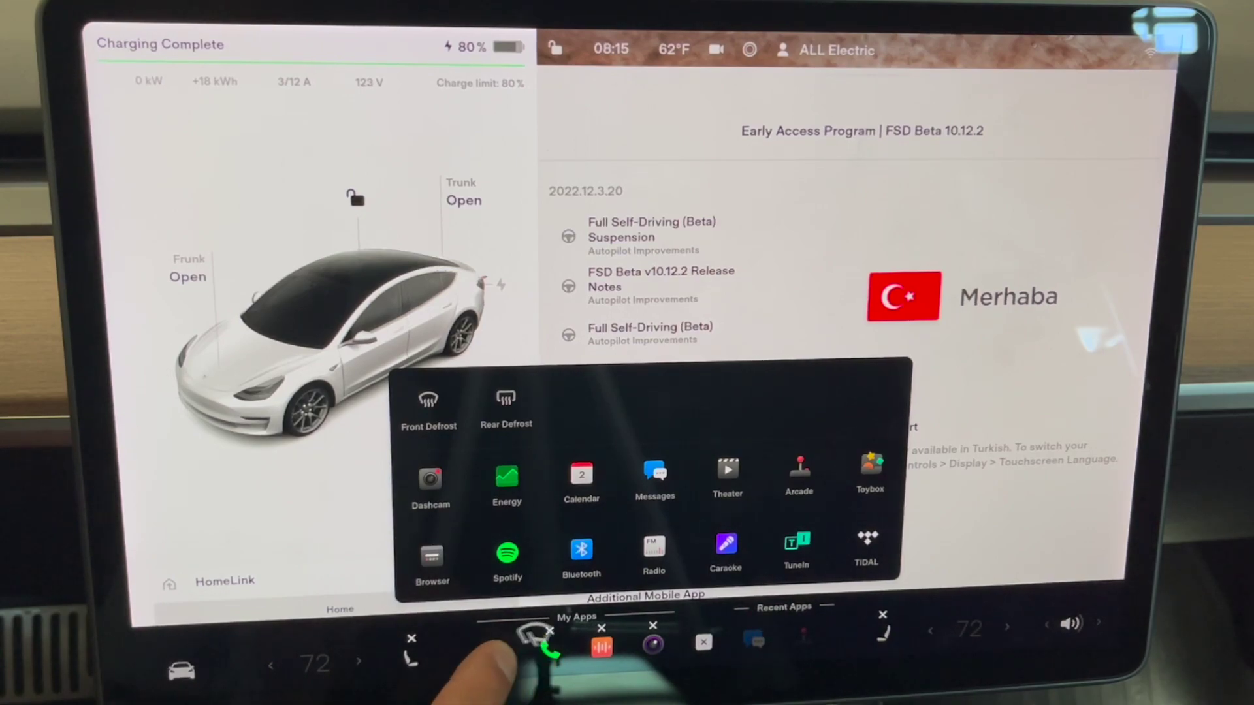
pyautogui.moveTo(492, 659)
pyautogui.mouseDown()
pyautogui.moveTo(479, 646)
pyautogui.moveTo(526, 490)
pyautogui.moveTo(466, 647)
pyautogui.mouseUp()
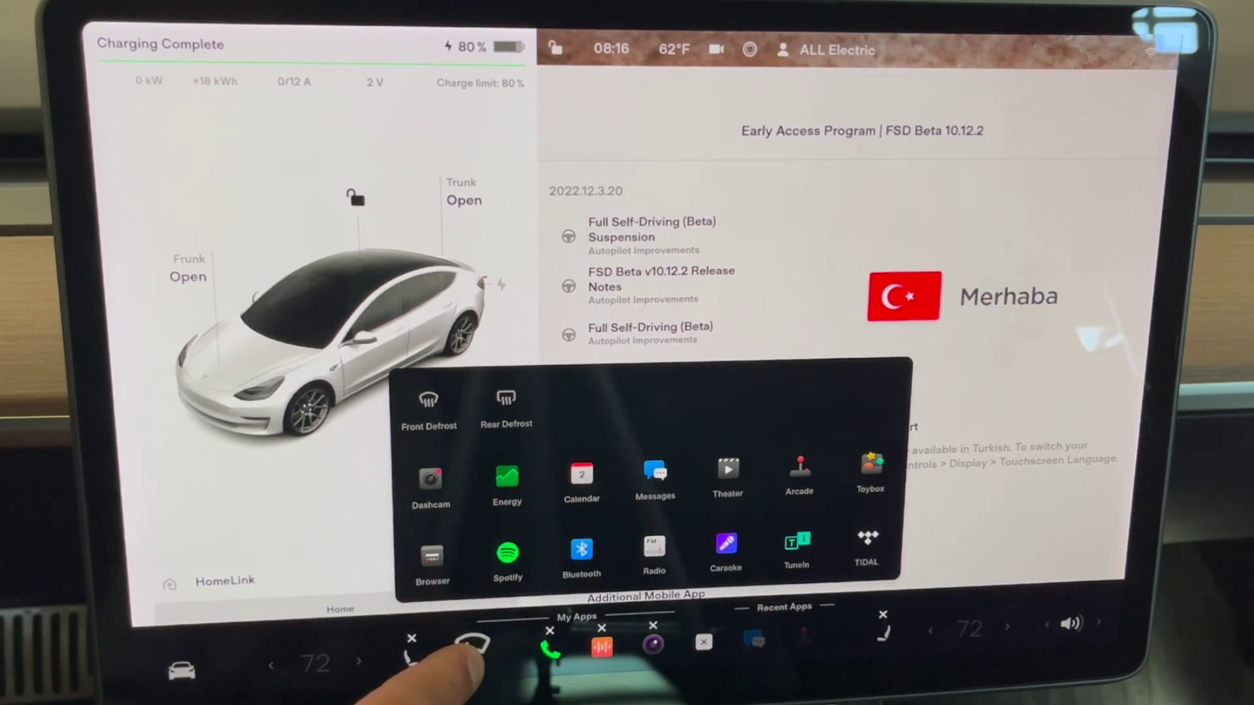
pyautogui.moveTo(473, 646)
pyautogui.mouseDown()
pyautogui.moveTo(350, 641)
pyautogui.moveTo(232, 675)
pyautogui.moveTo(422, 647)
pyautogui.moveTo(338, 651)
pyautogui.moveTo(255, 666)
pyautogui.moveTo(666, 627)
pyautogui.moveTo(831, 638)
pyautogui.moveTo(867, 625)
pyautogui.moveTo(602, 646)
pyautogui.moveTo(761, 647)
pyautogui.moveTo(803, 628)
pyautogui.moveTo(504, 644)
pyautogui.moveTo(518, 630)
pyautogui.mouseUp()
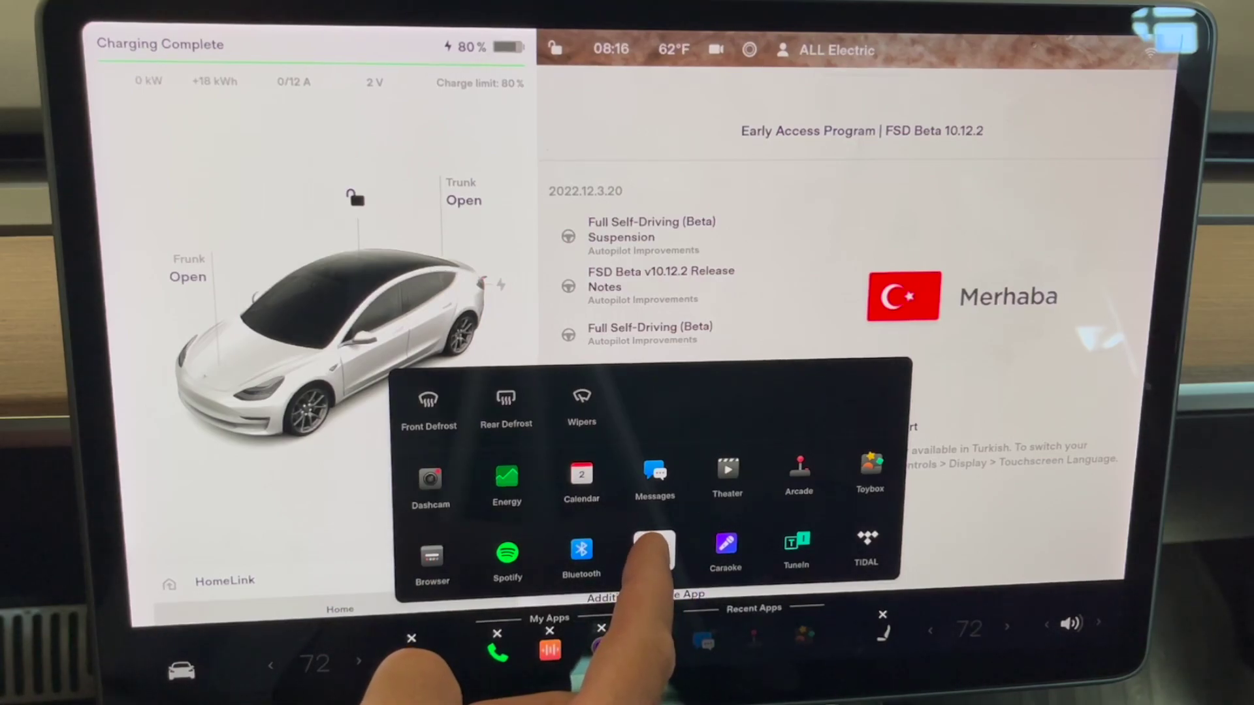
pyautogui.moveTo(651, 549)
pyautogui.mouseDown()
pyautogui.moveTo(499, 615)
pyautogui.moveTo(487, 646)
pyautogui.moveTo(563, 649)
pyautogui.mouseUp()
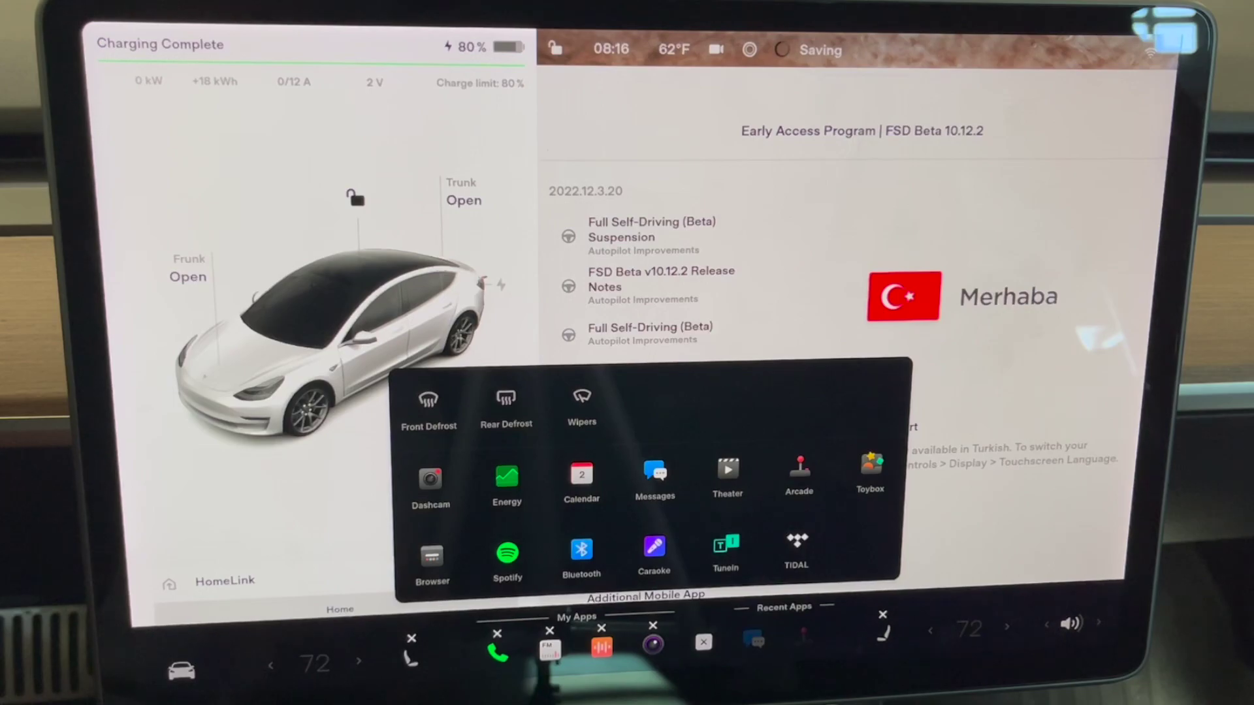
# Move the phone shortcut along the bar, place camera before audio, and remove Radio
pyautogui.moveTo(486, 654); pyautogui.dragTo(544, 650)
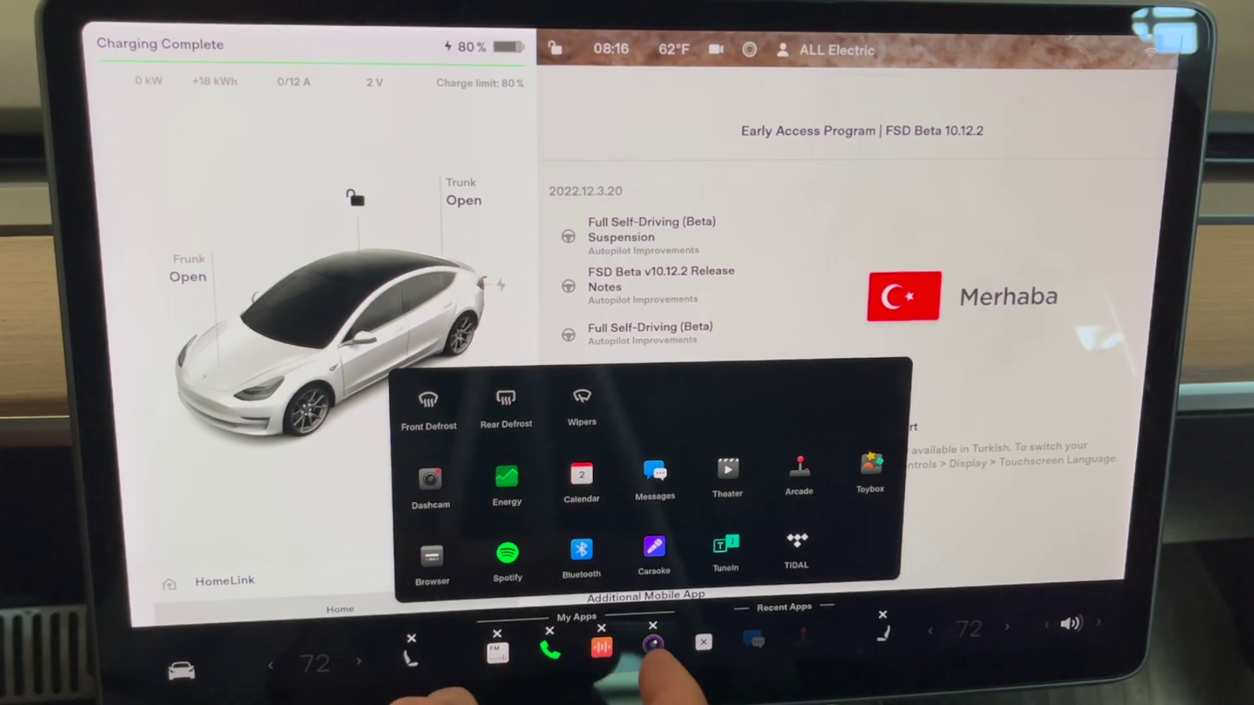
pyautogui.moveTo(652, 644); pyautogui.dragTo(580, 647)
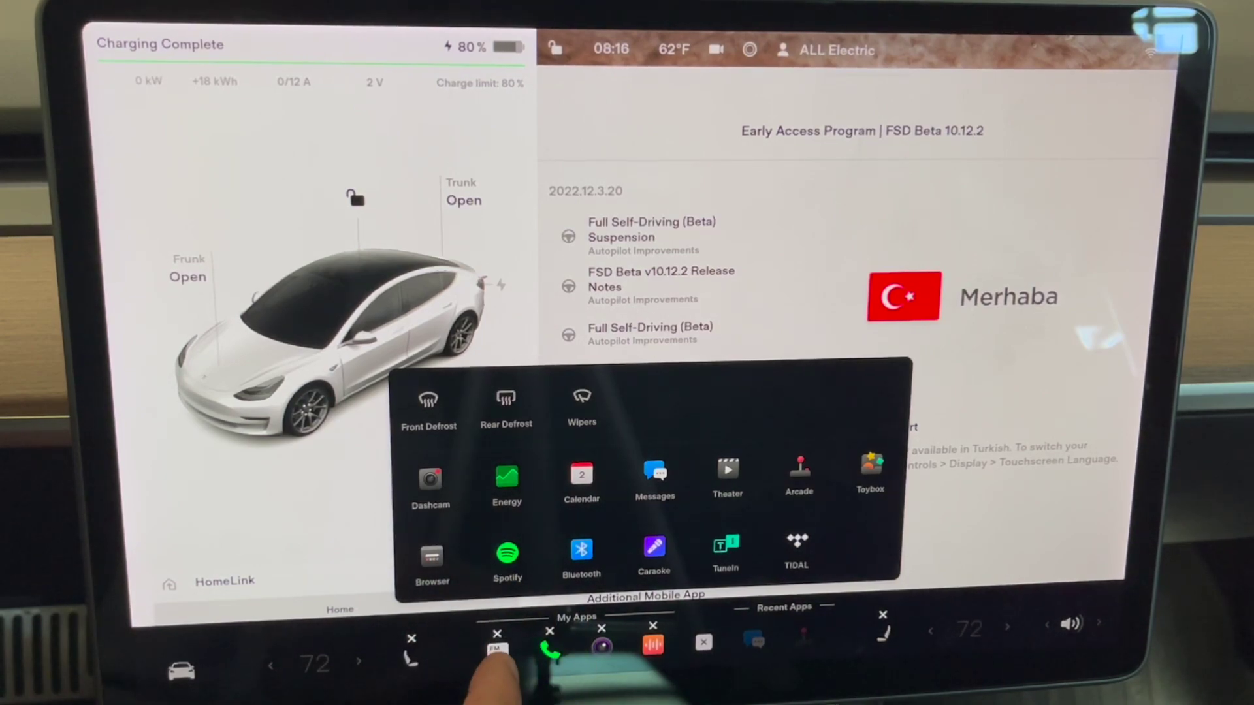
pyautogui.click(493, 637)
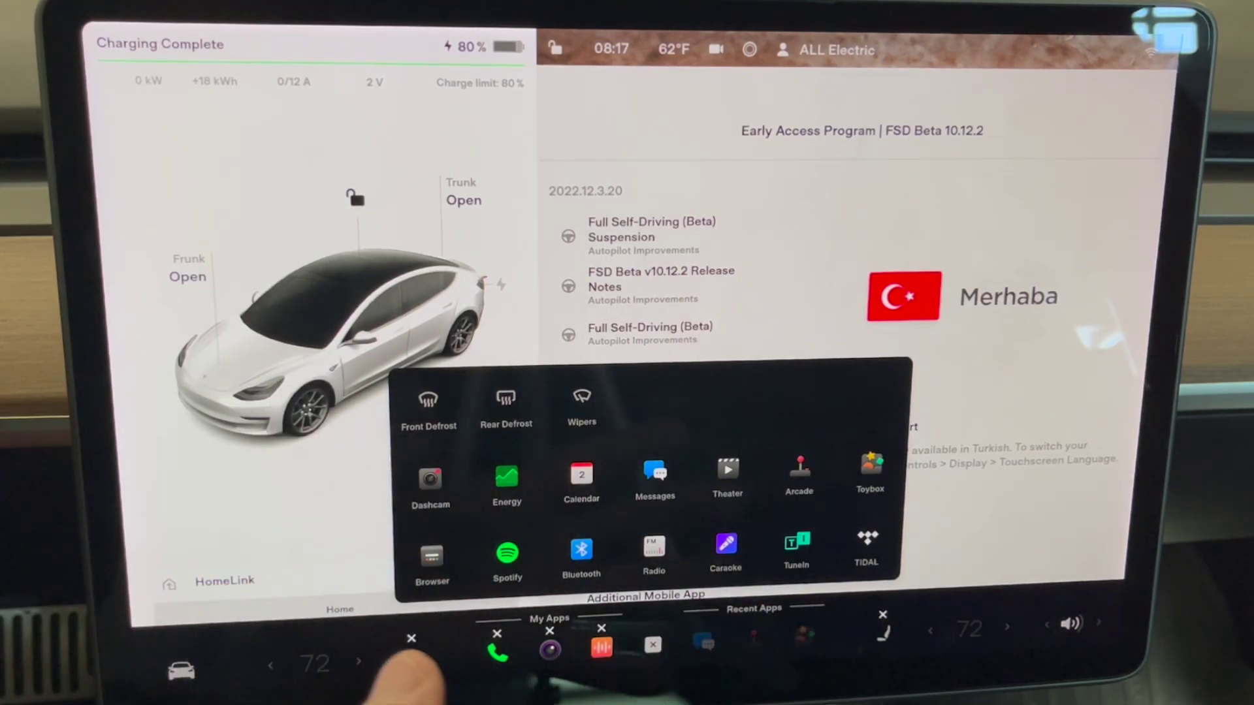
# Exit bottom-bar editing, toggle the right seat heater on then off, and switch the left off
pyautogui.click(478, 659)
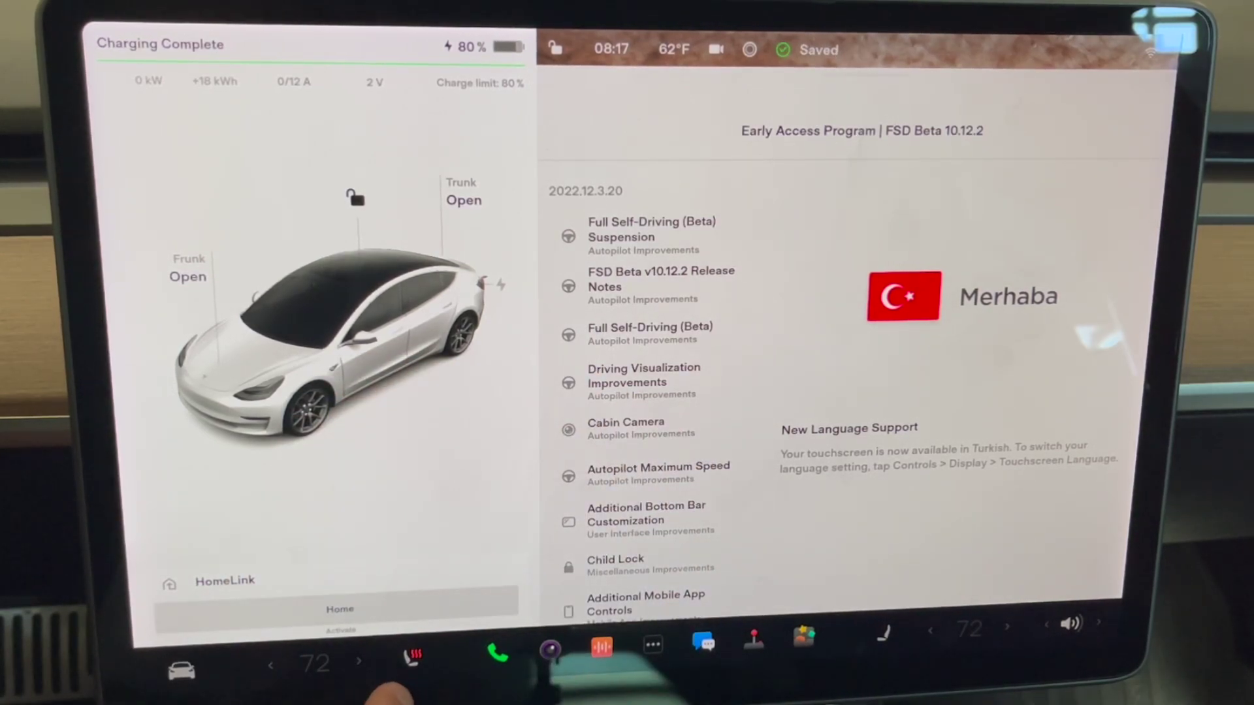
pyautogui.click(882, 634)
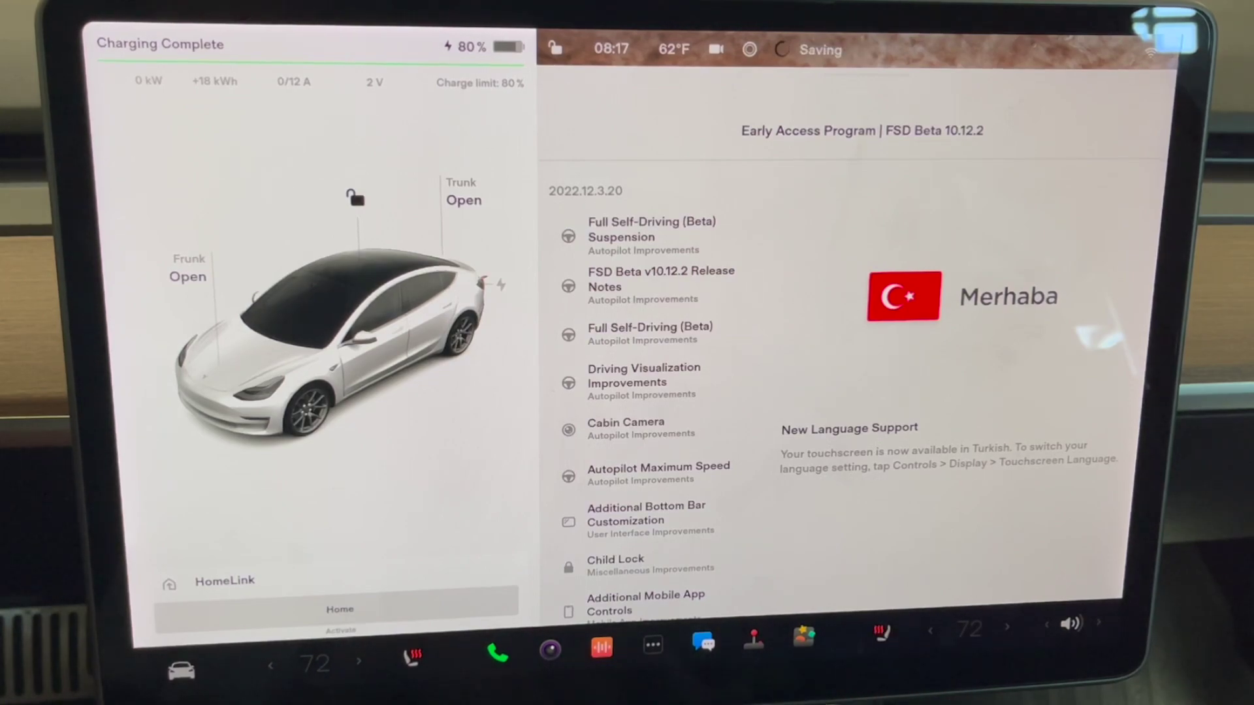
pyautogui.click(881, 635)
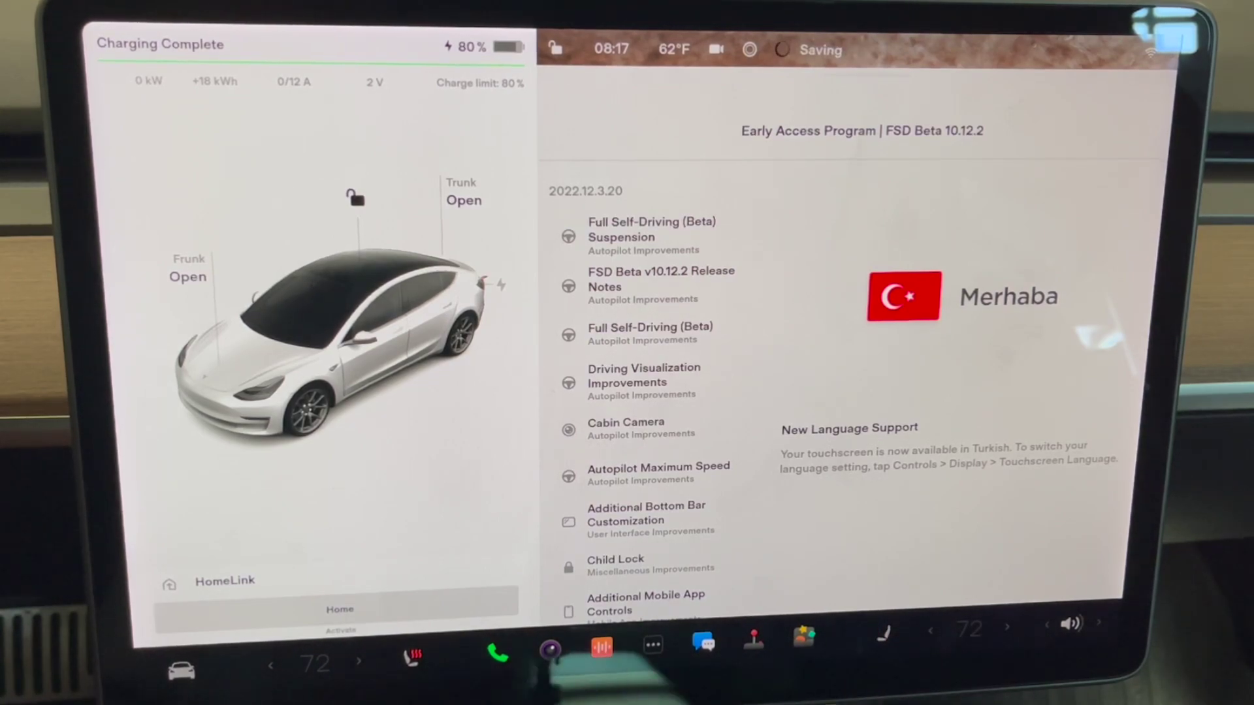
pyautogui.click(411, 657)
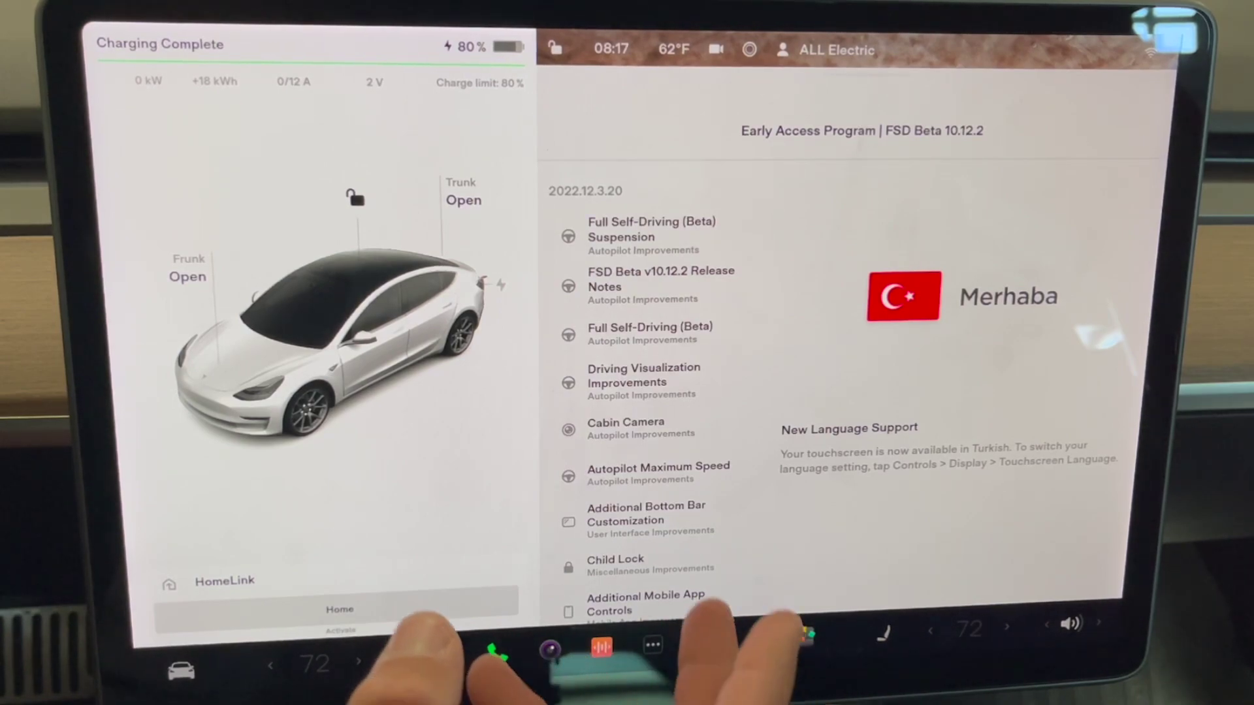
# View the Child Lock note, then switch to the Full Self-Driving (Beta) Suspension note
pyautogui.click(726, 563)
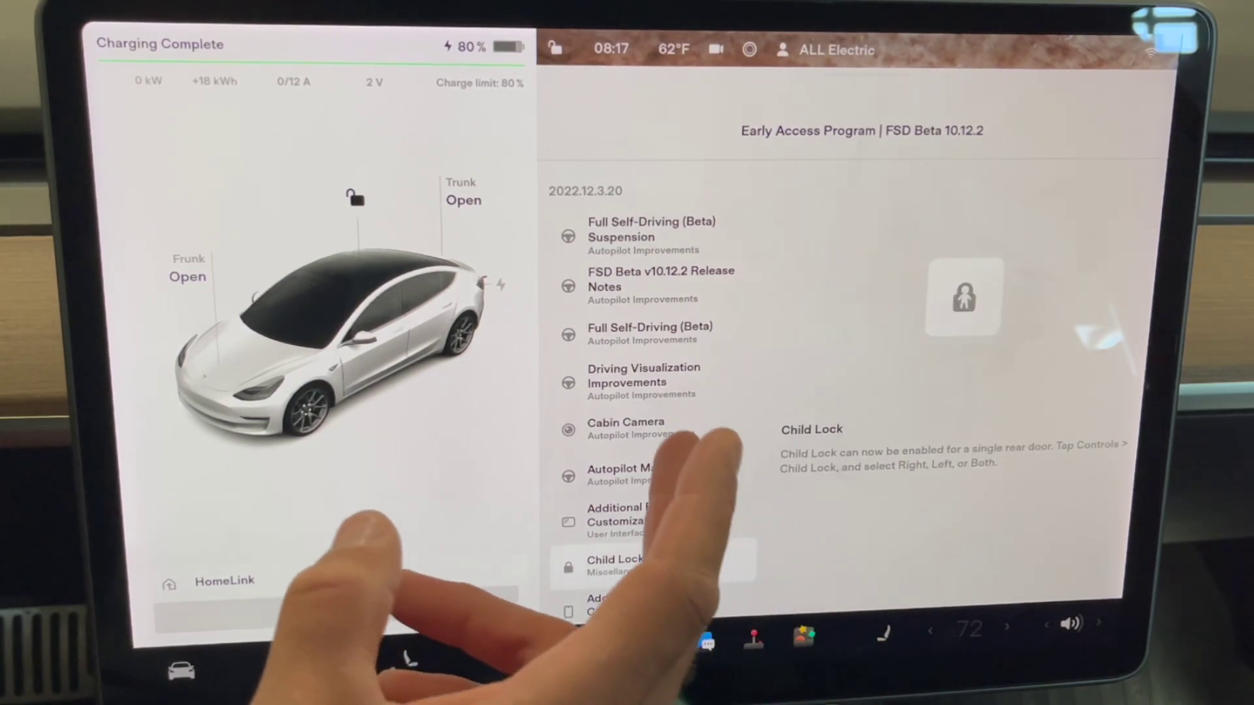
pyautogui.click(647, 231)
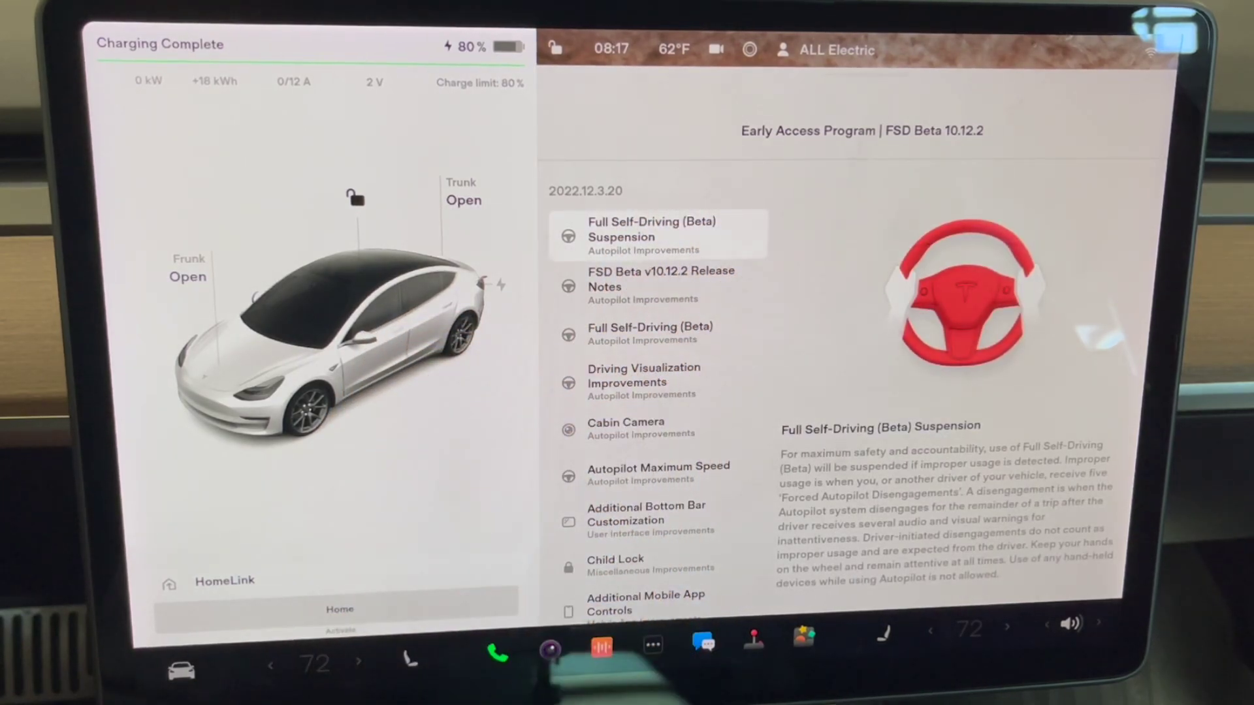